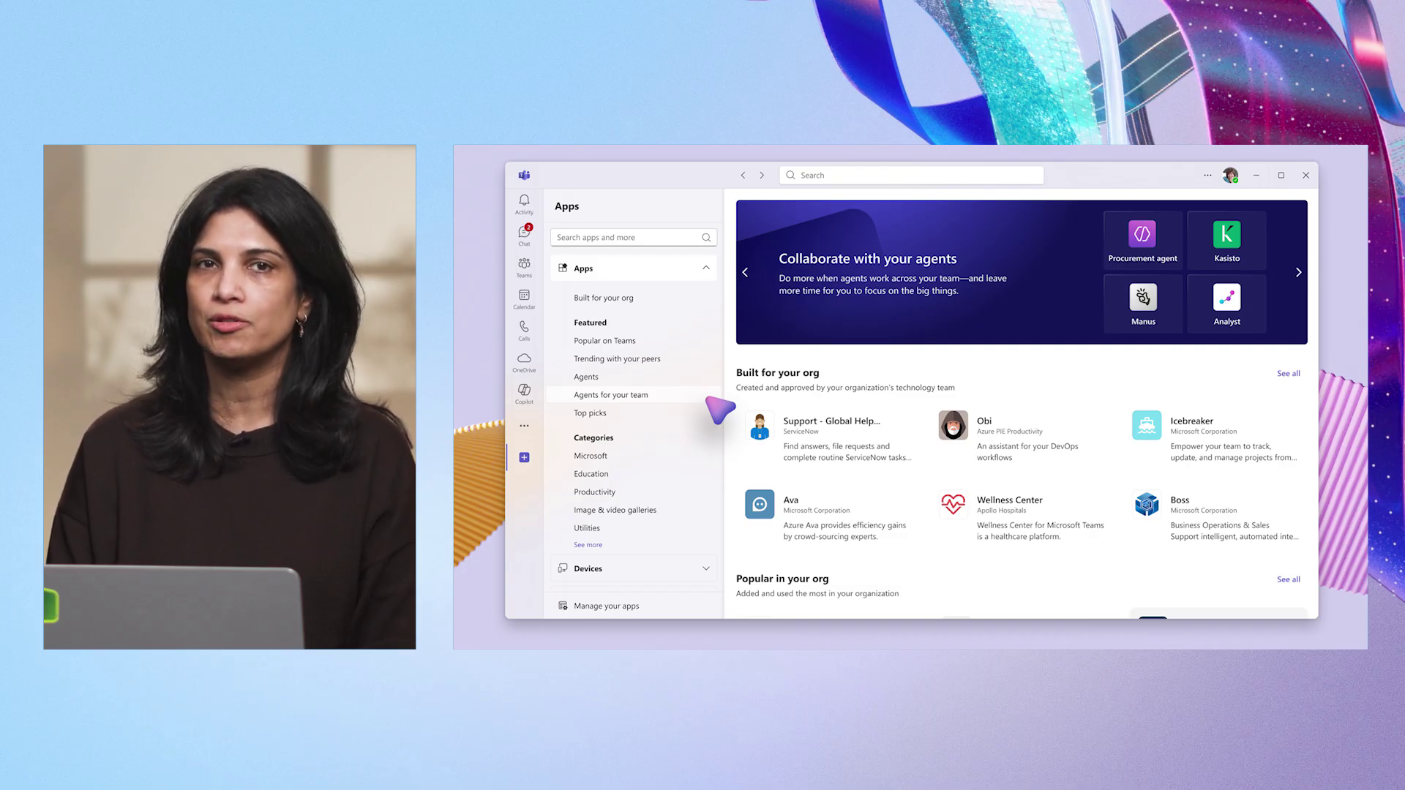
# Browse the Agents for your team catalogue and open Procurement Agent's details
pyautogui.click(711, 401)
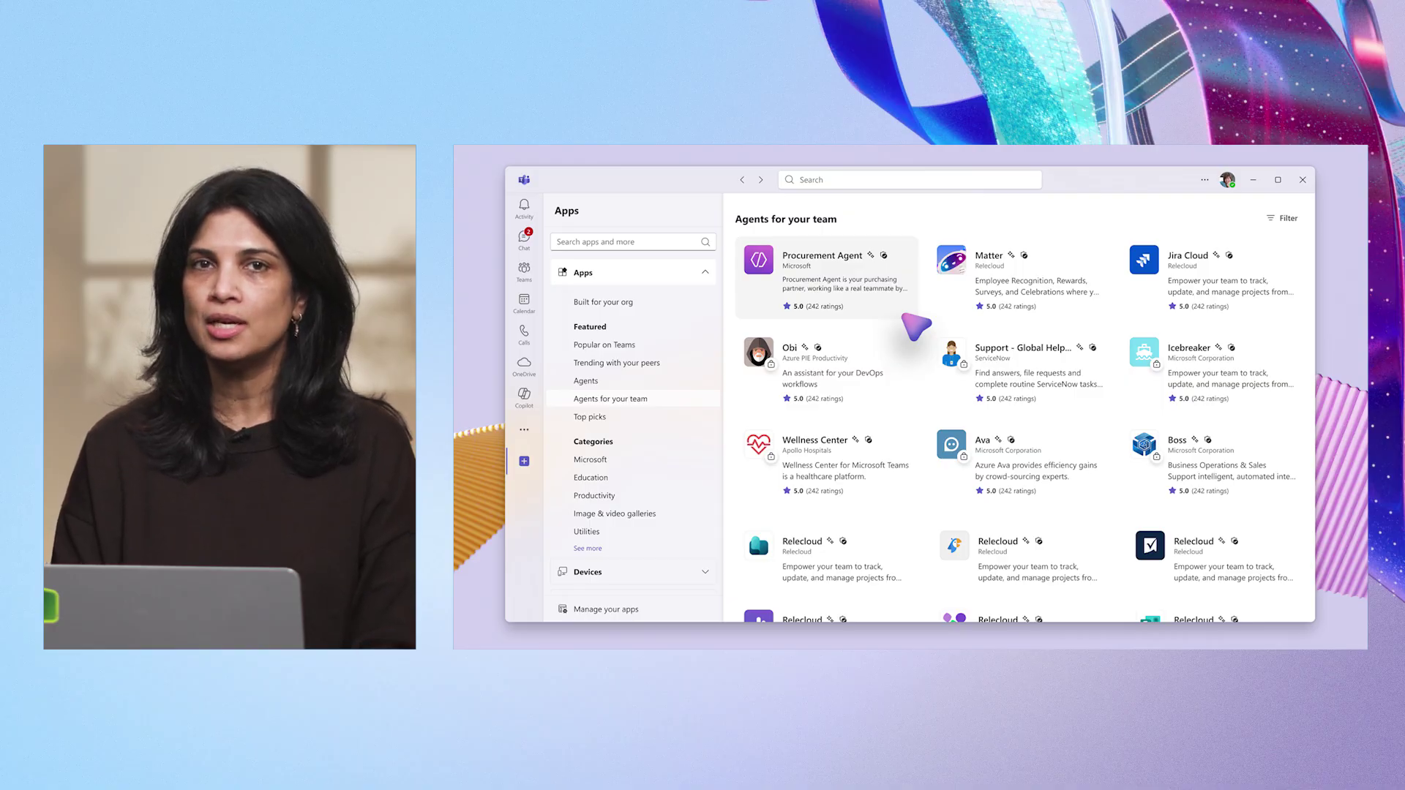
pyautogui.click(908, 318)
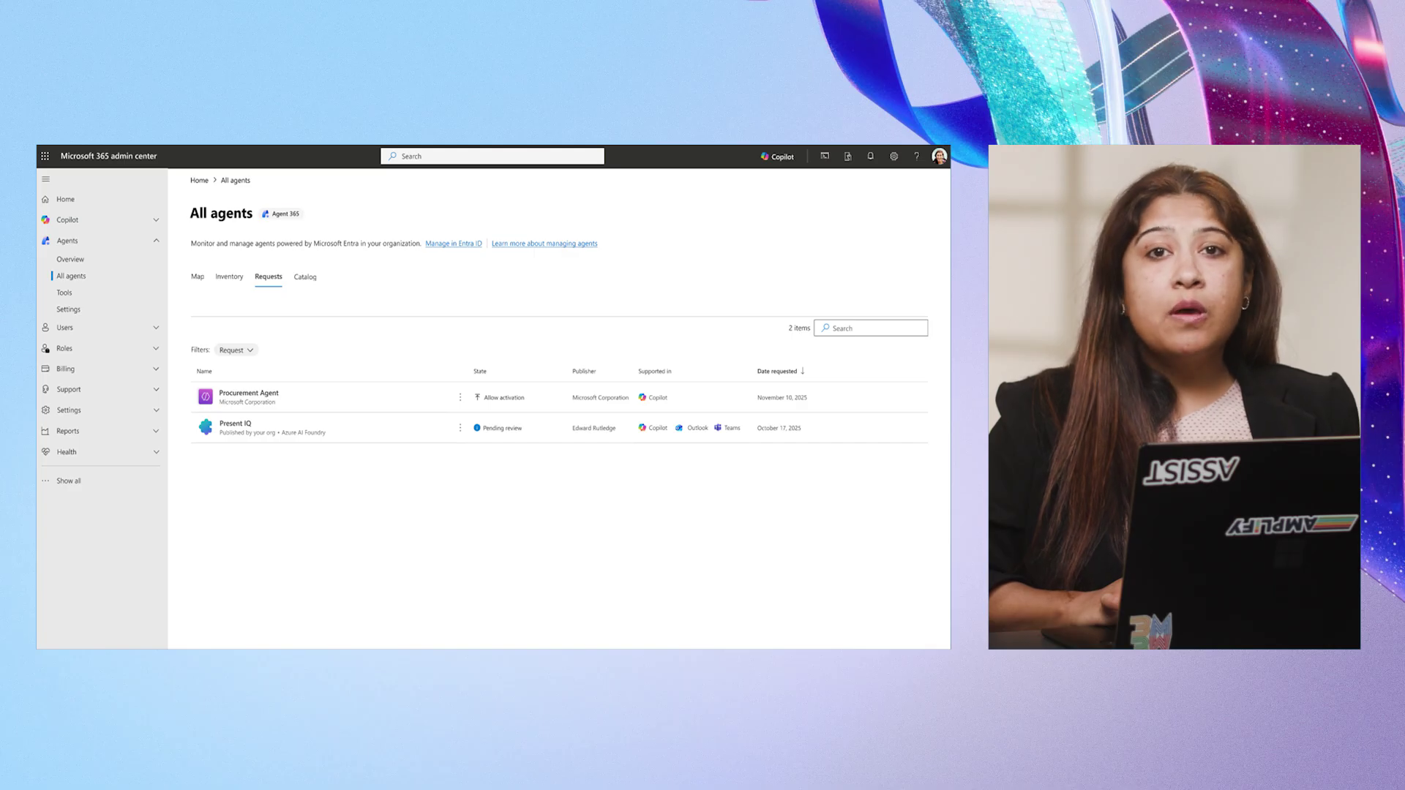
# Open the Procurement Agent row to see its pending user request from November 10, 2025
pyautogui.click(249, 393)
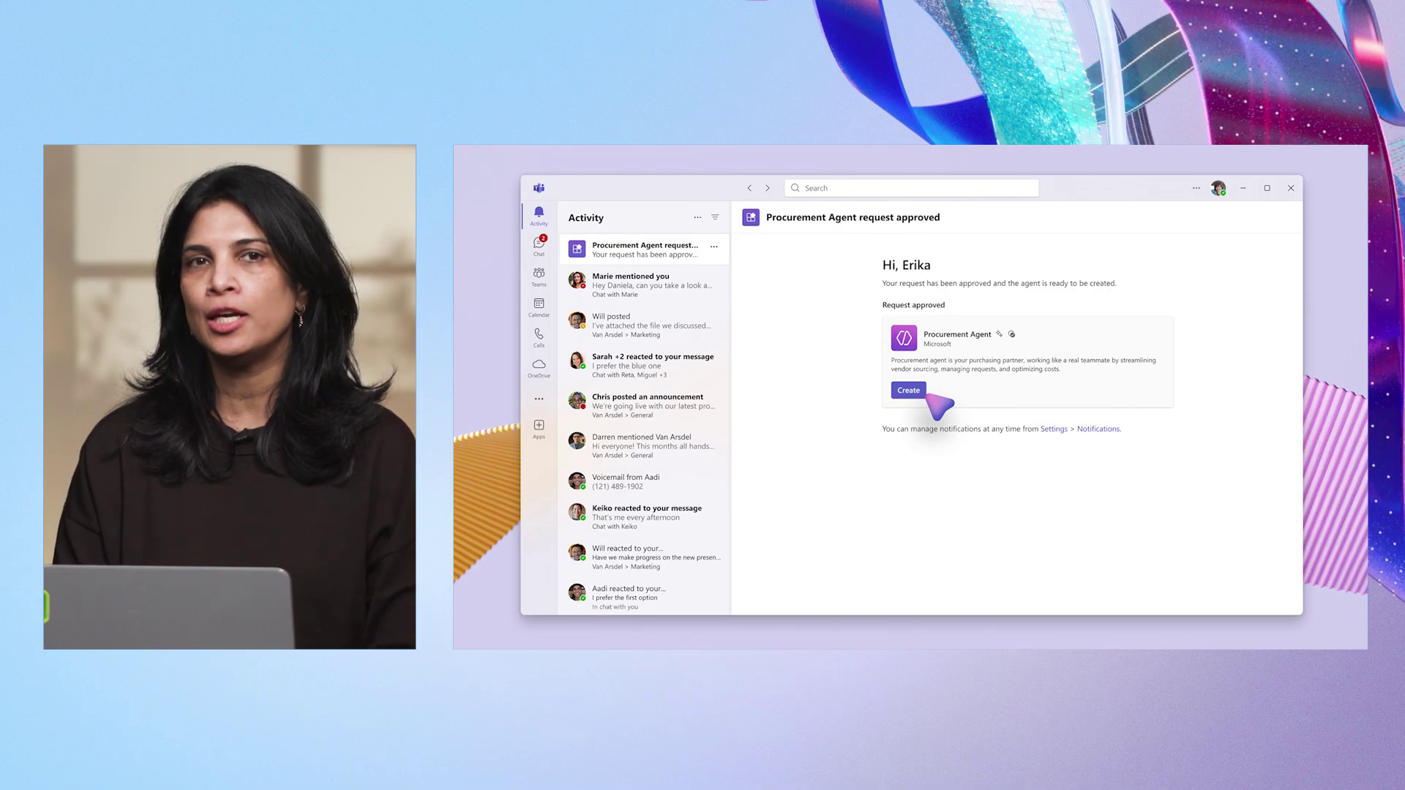
# Start creating a new instance of the approved Procurement Agent, named NW Region
pyautogui.click(924, 394)
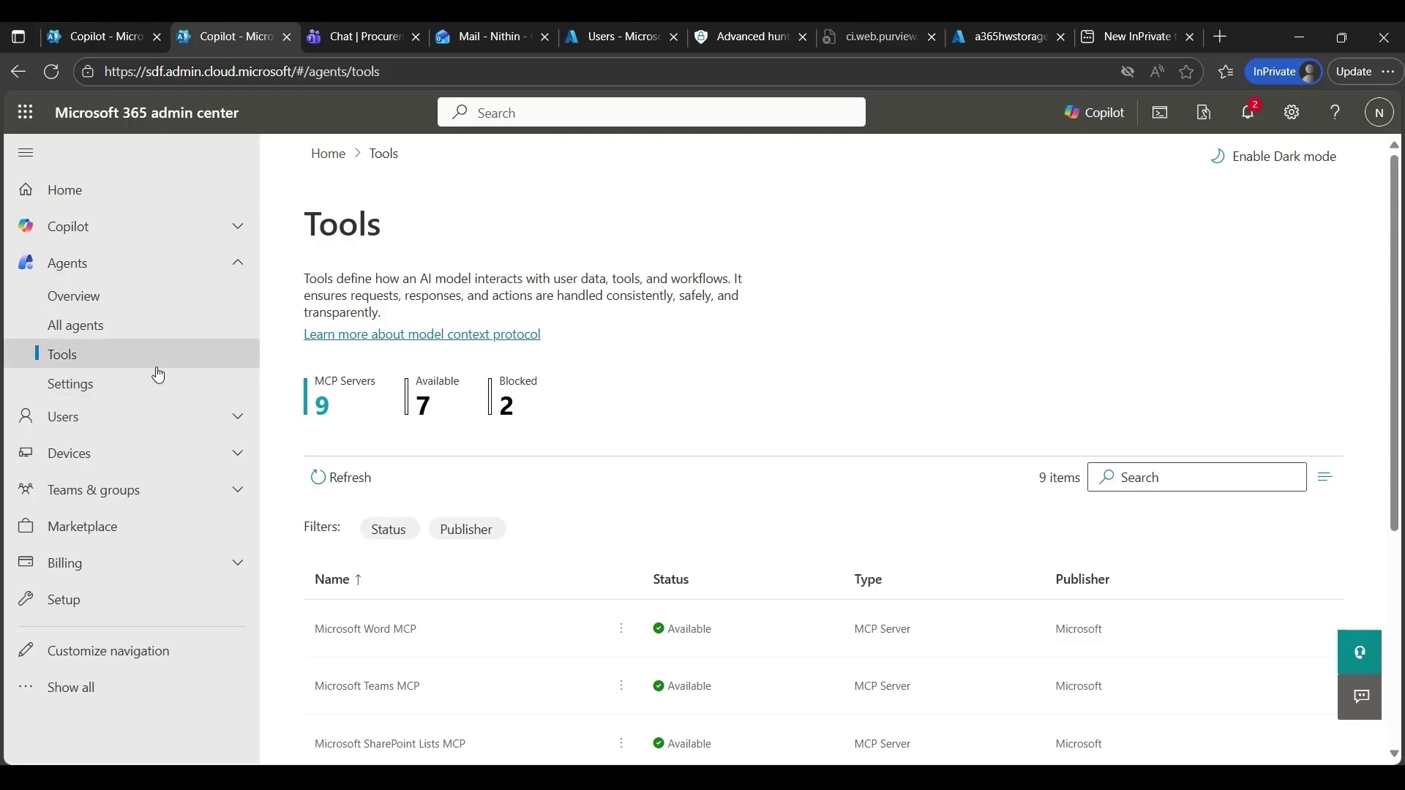
pyautogui.scroll(-5, 721, 415)
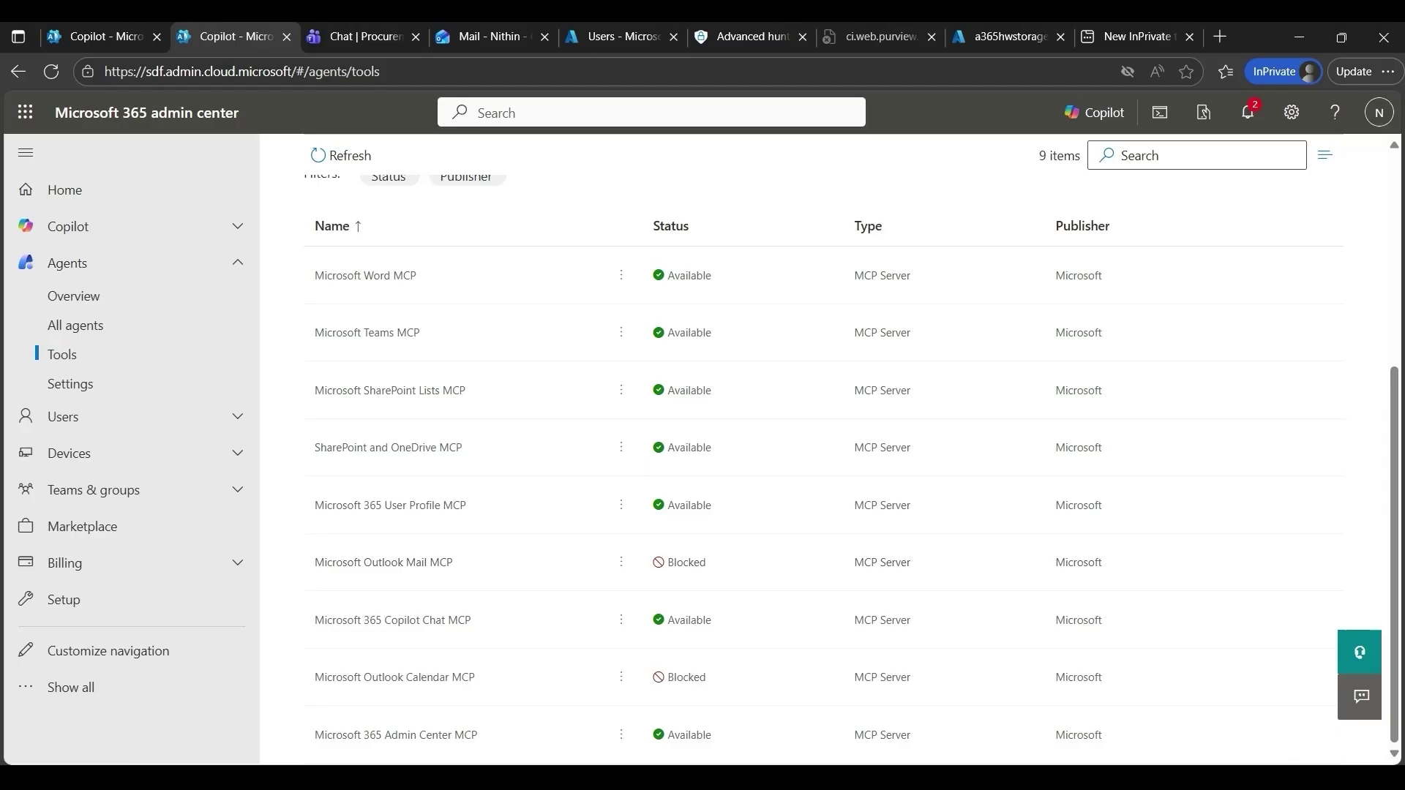
# Ask the Zava Procurement Agent to email the final launch checklist confirmation, which policy blocks
pyautogui.click(358, 37)
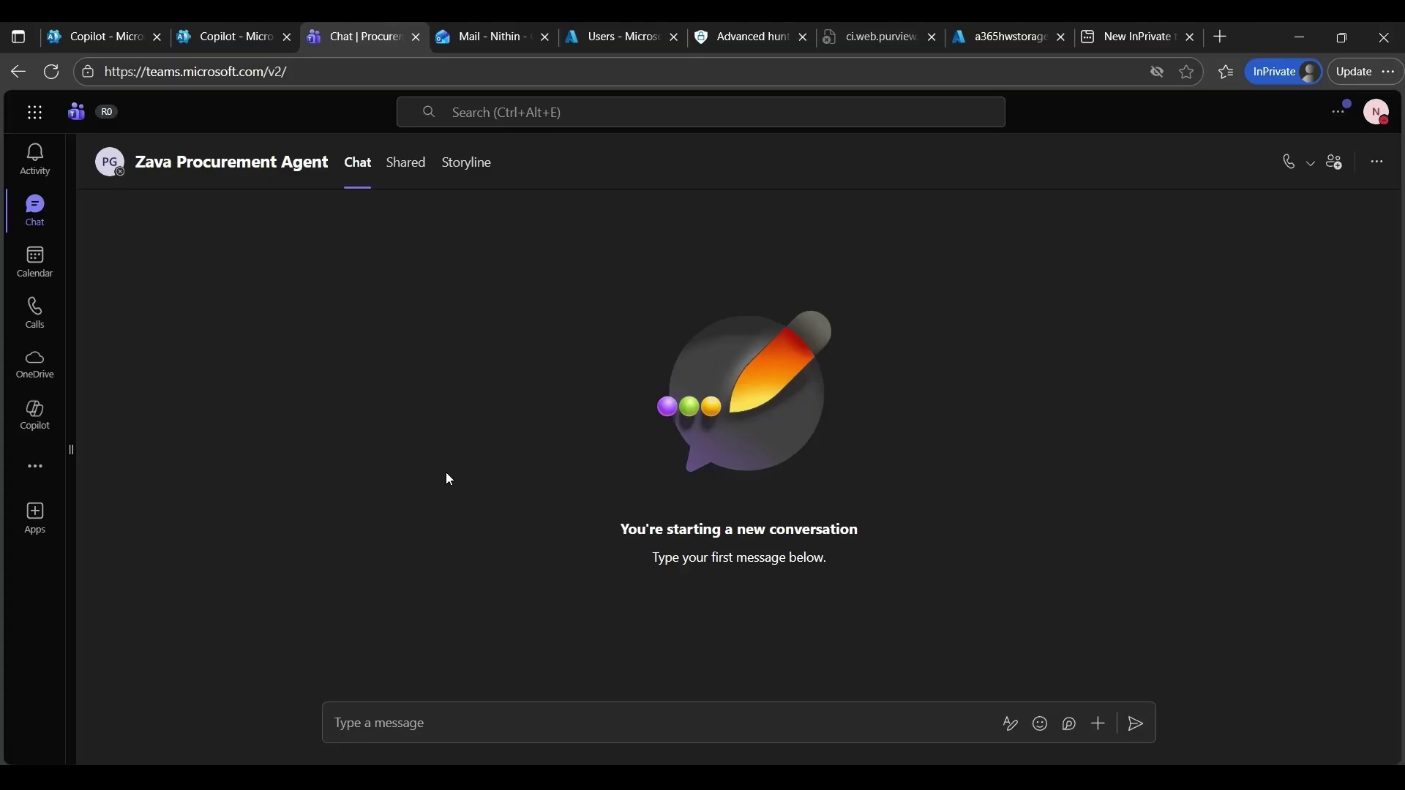
pyautogui.click(664, 723)
pyautogui.write('Send an email to Nithin confirming our final launch checklist')
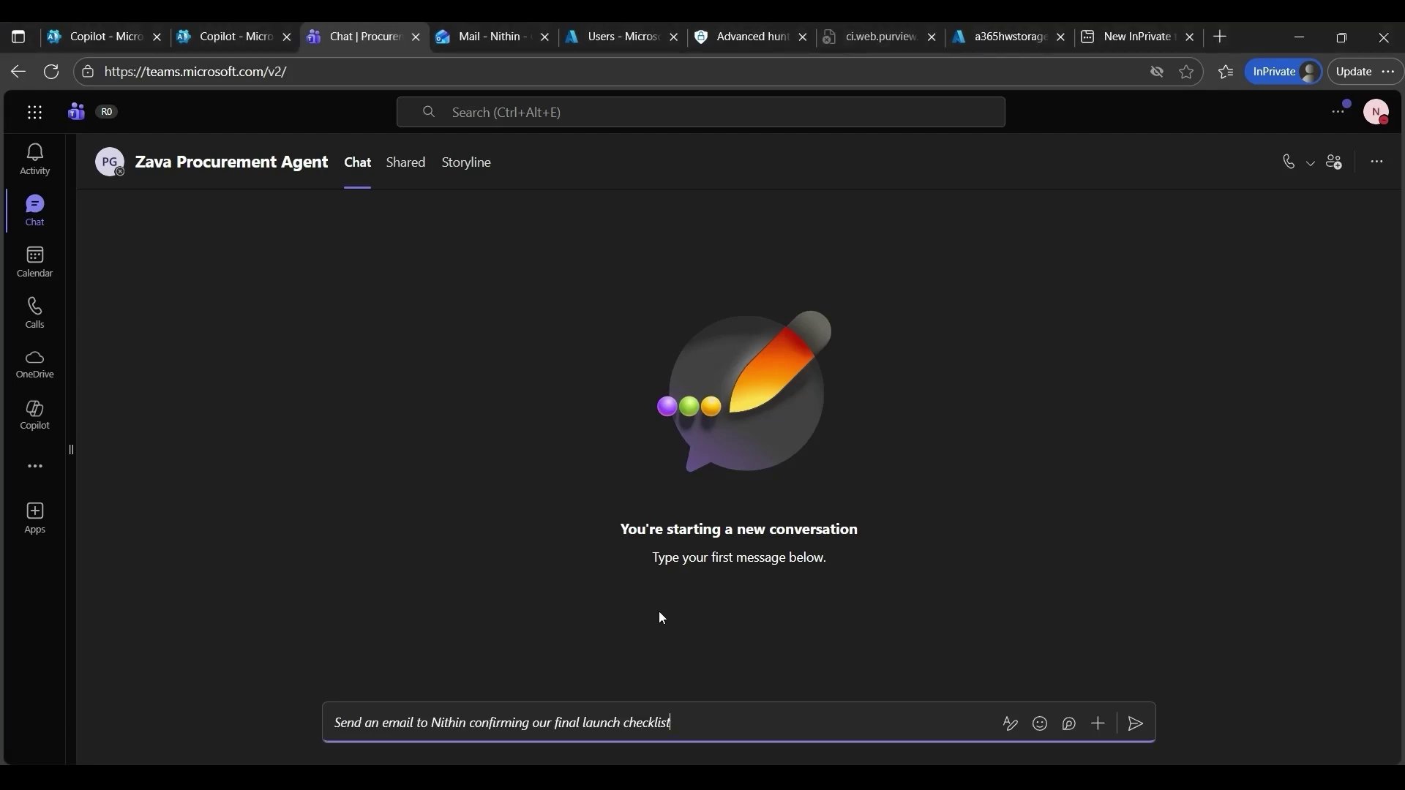
pyautogui.press('Return')
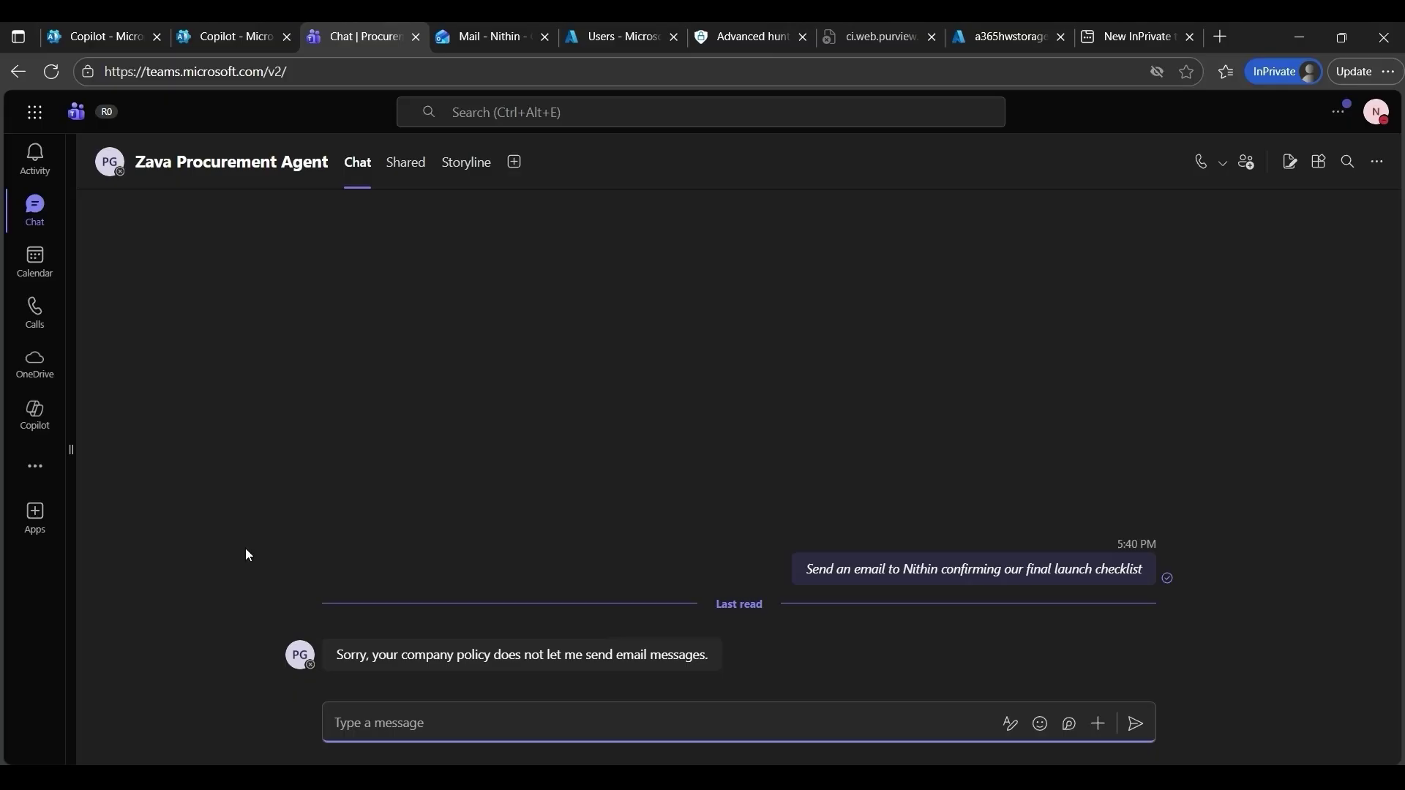
pyautogui.click(217, 36)
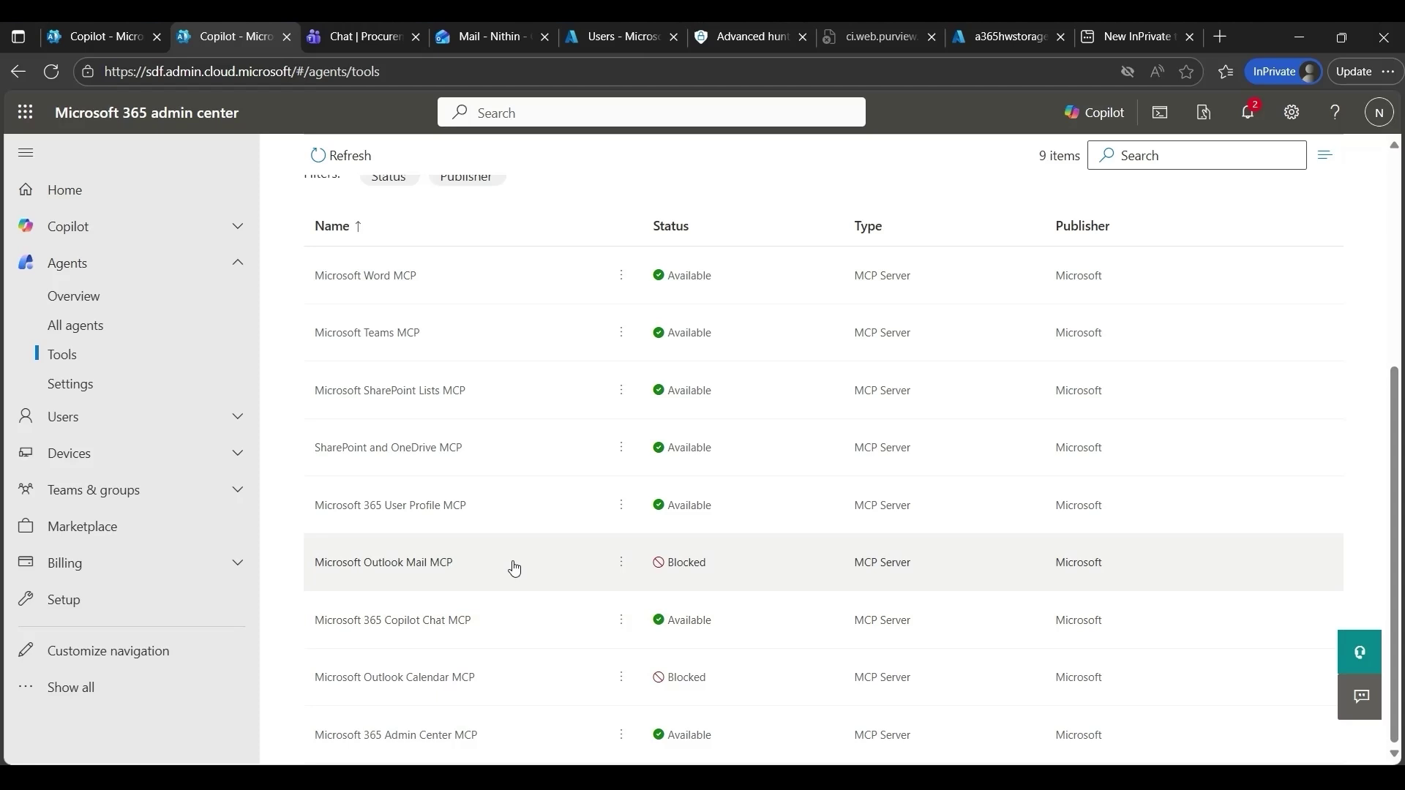
# Unblock the Microsoft Outlook Mail MCP server so its status shows Available
pyautogui.click(514, 569)
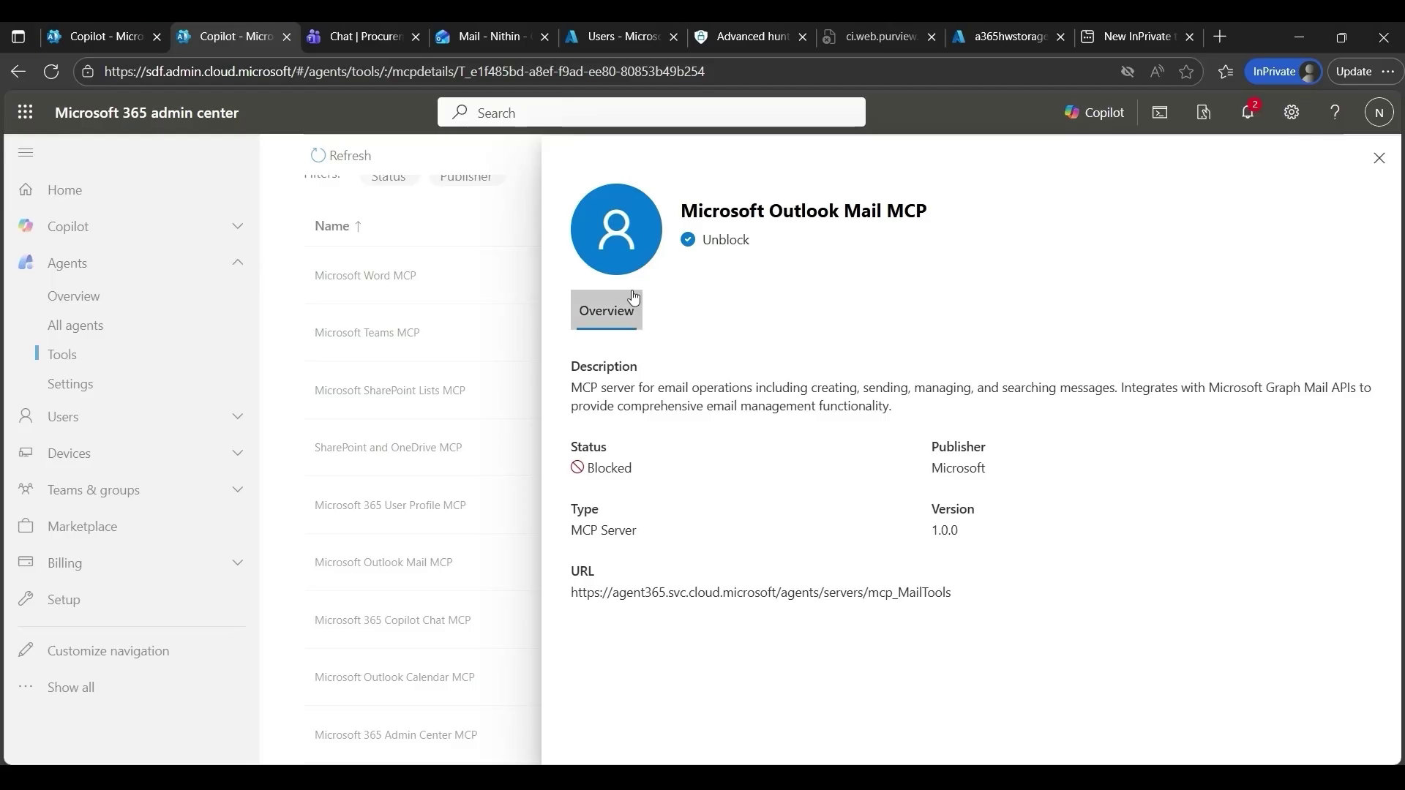
pyautogui.click(729, 243)
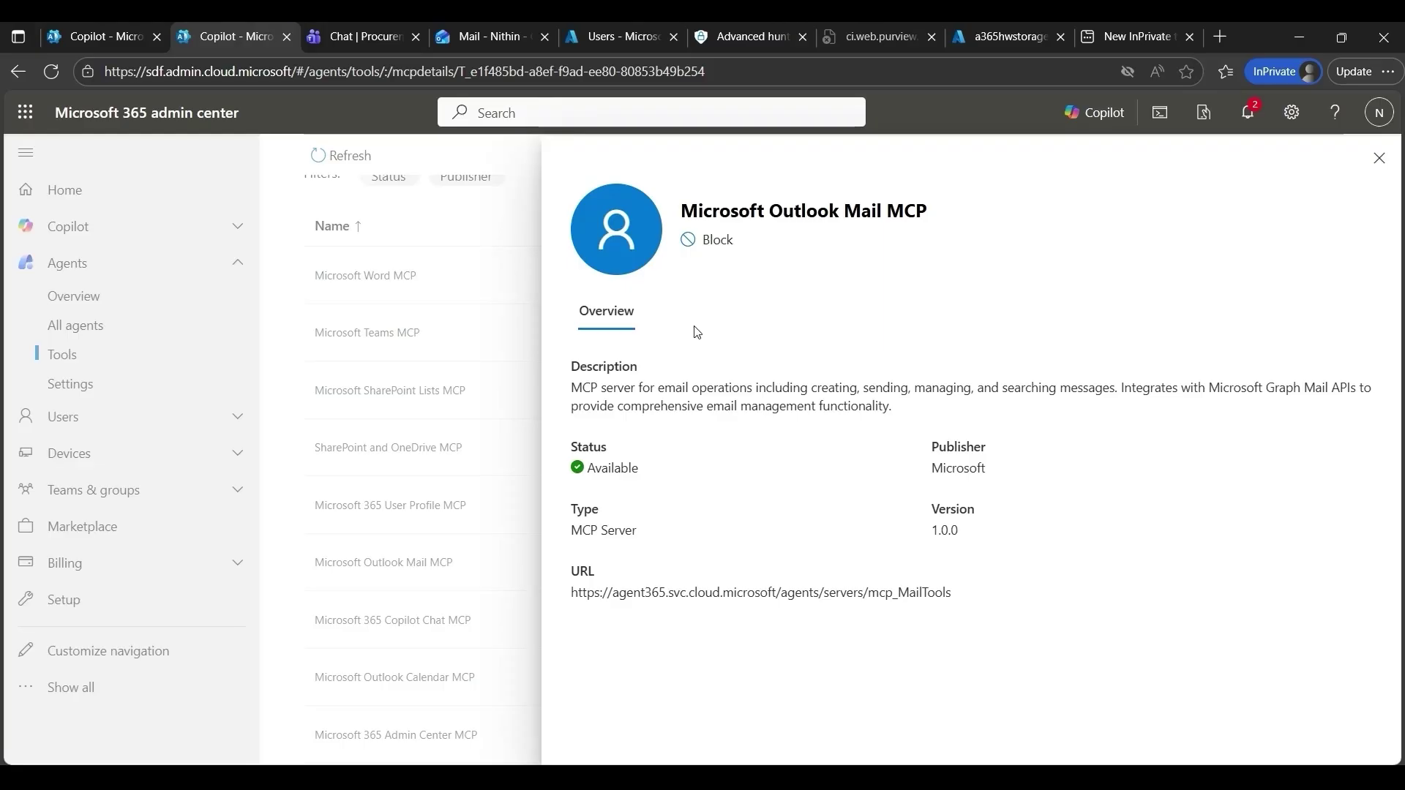
pyautogui.click(368, 33)
# Resend the email request to the Zava Procurement Agent and check Outlook for the sent message
pyautogui.moveTo(1143, 569); pyautogui.dragTo(802, 564)
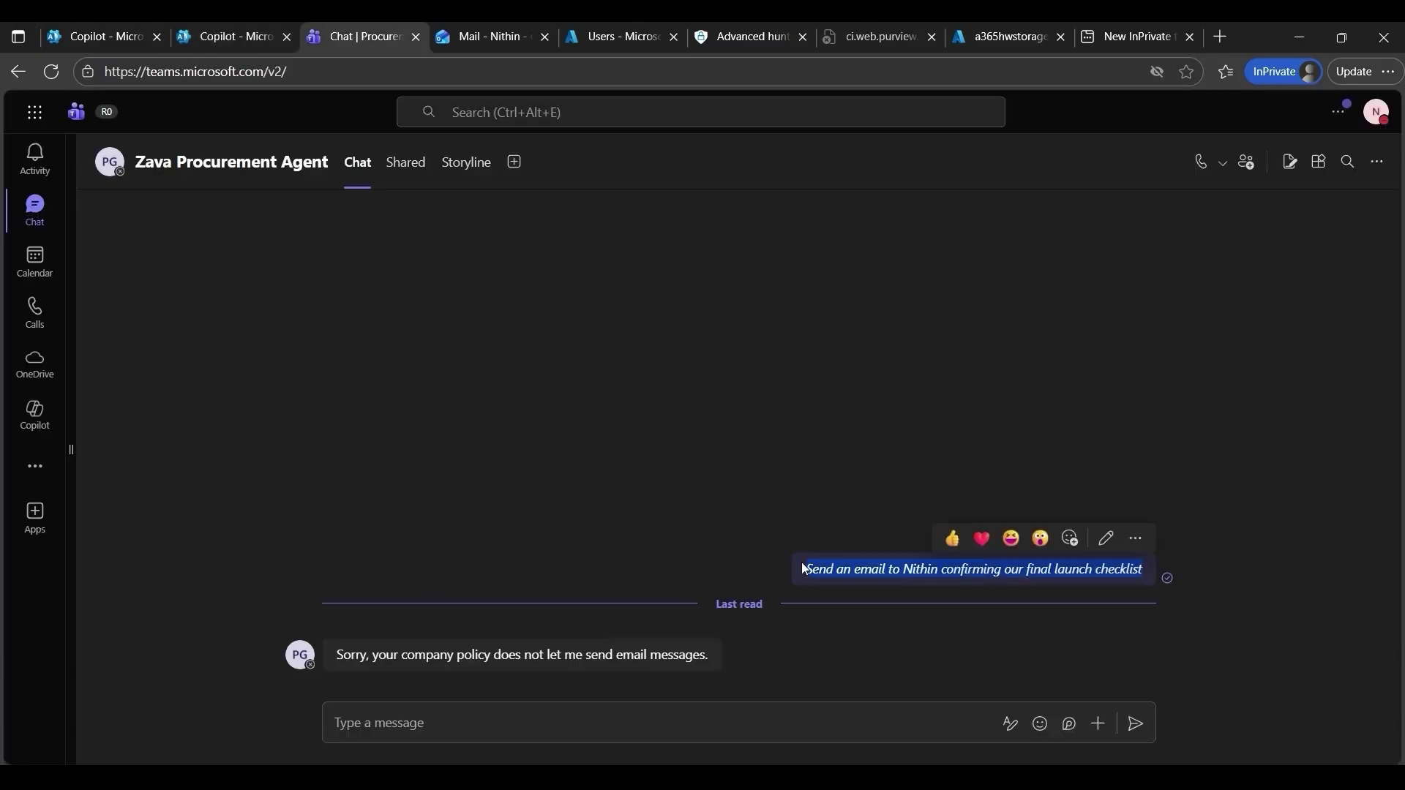
pyautogui.click(825, 725)
pyautogui.hotkey('ctrl', 'v')
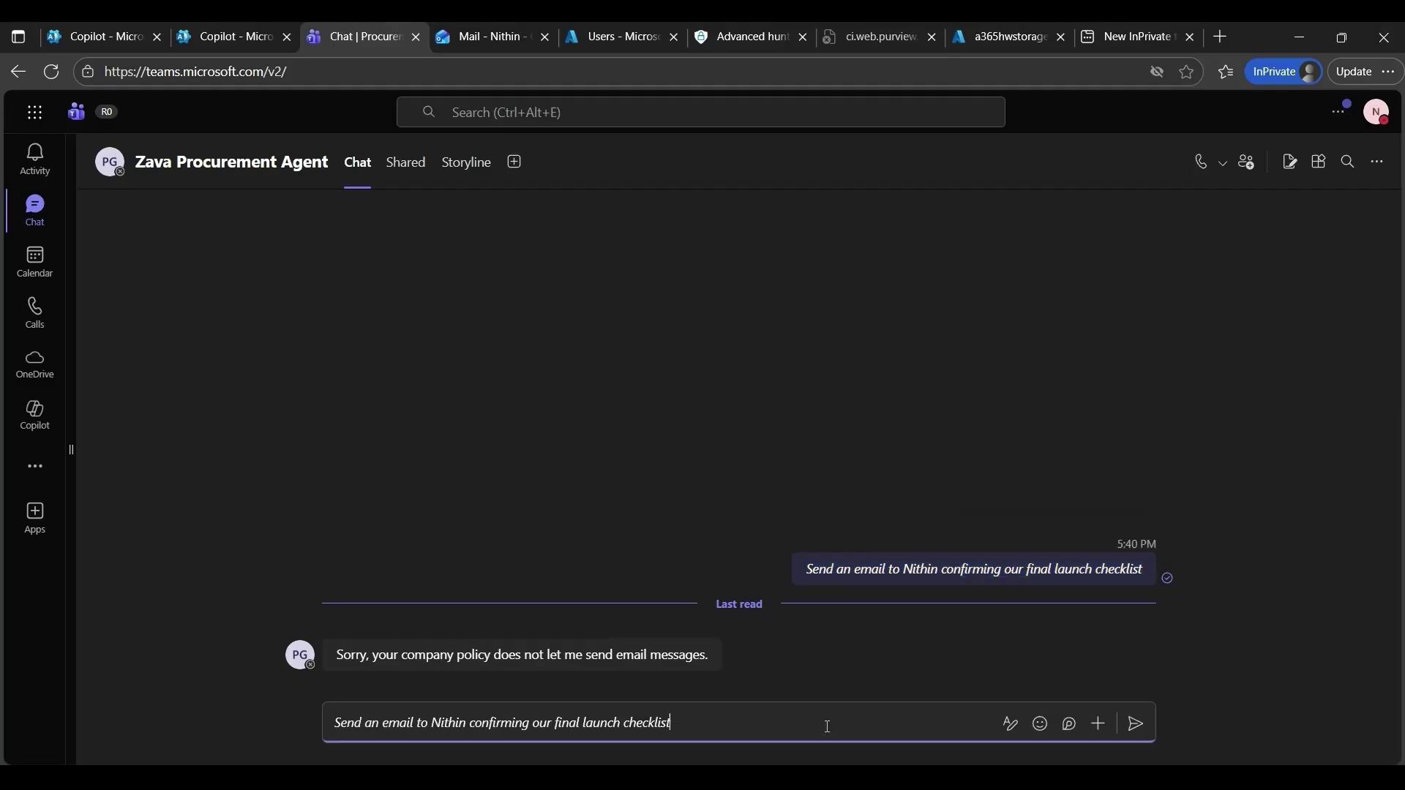
pyautogui.click(1136, 725)
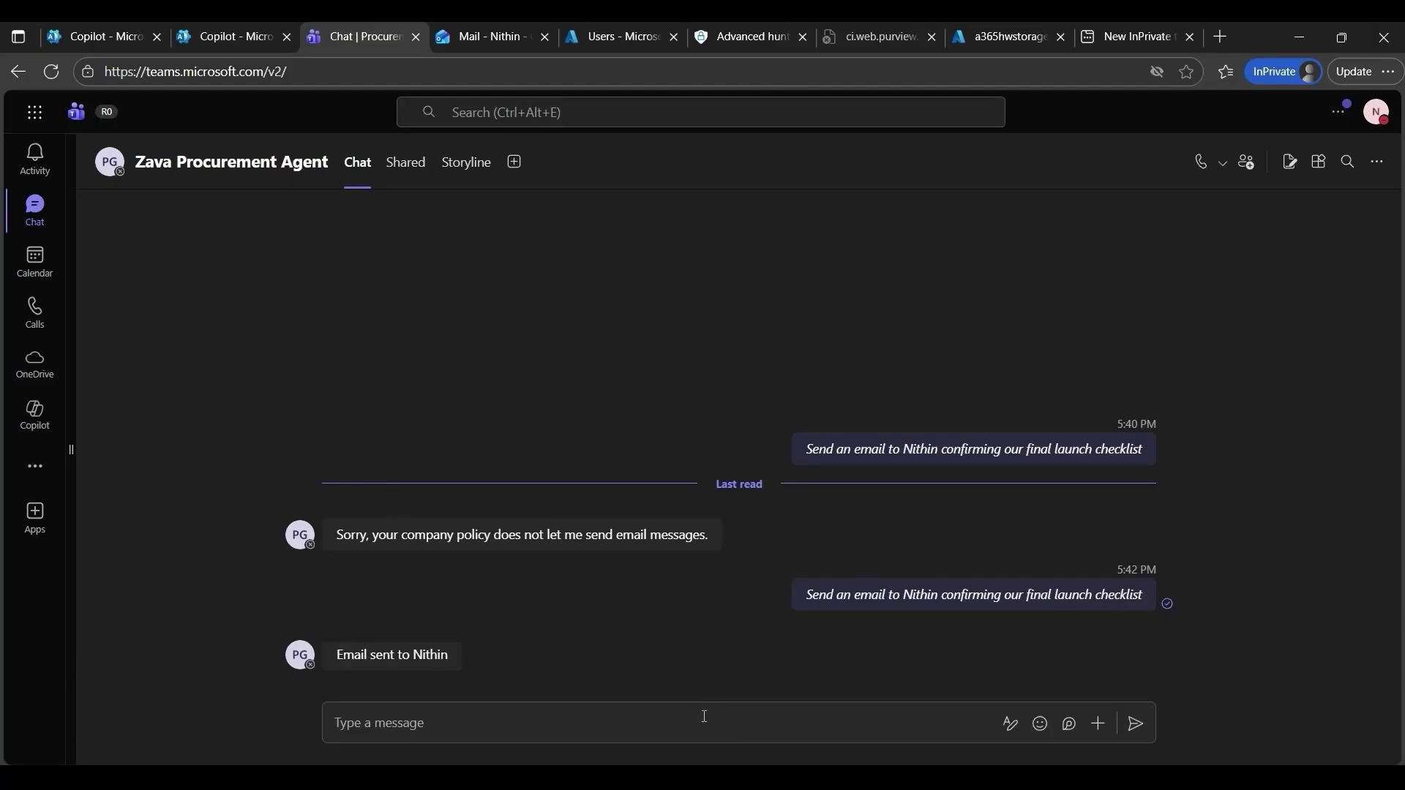
pyautogui.hotkey('ctrl', 'Tab')
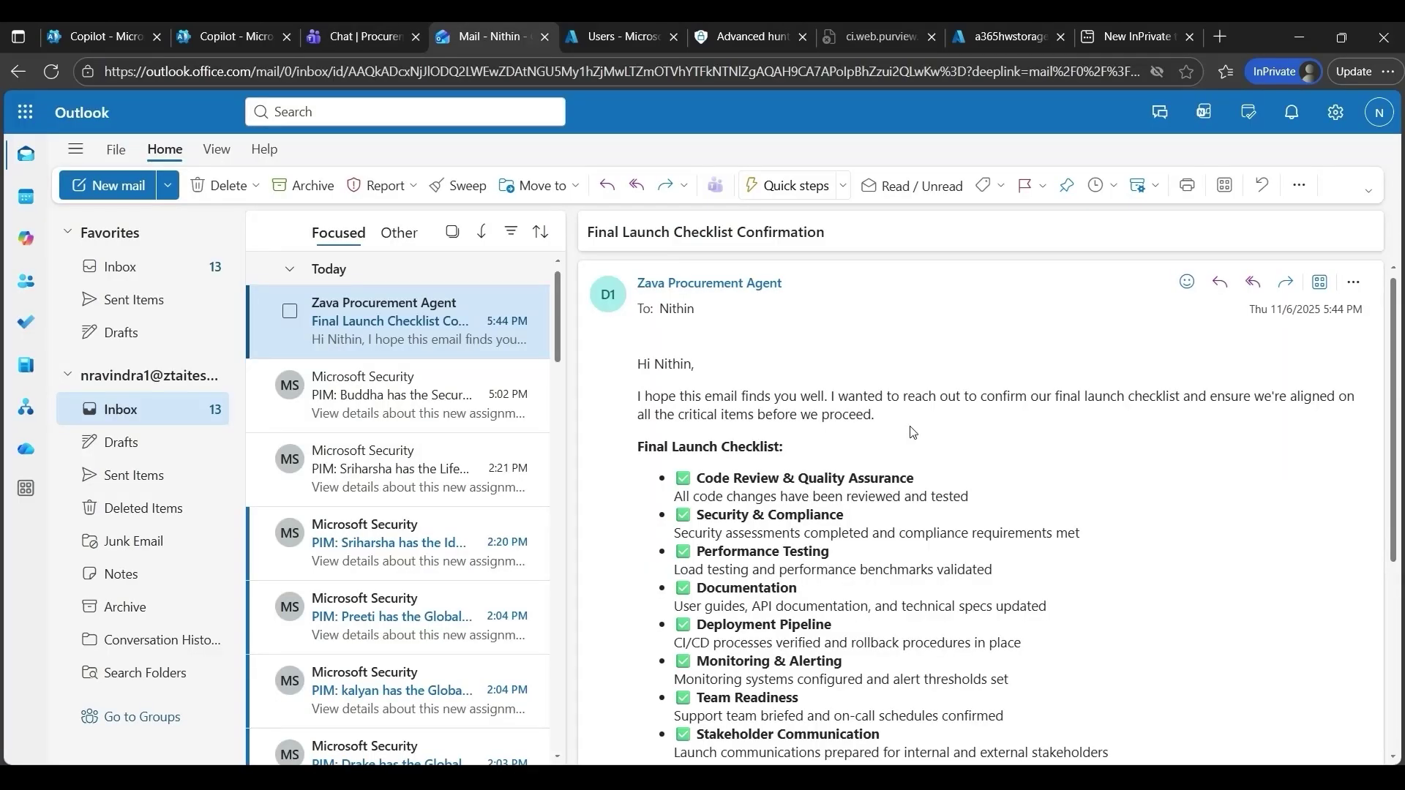
pyautogui.scroll(-2, 915, 432)
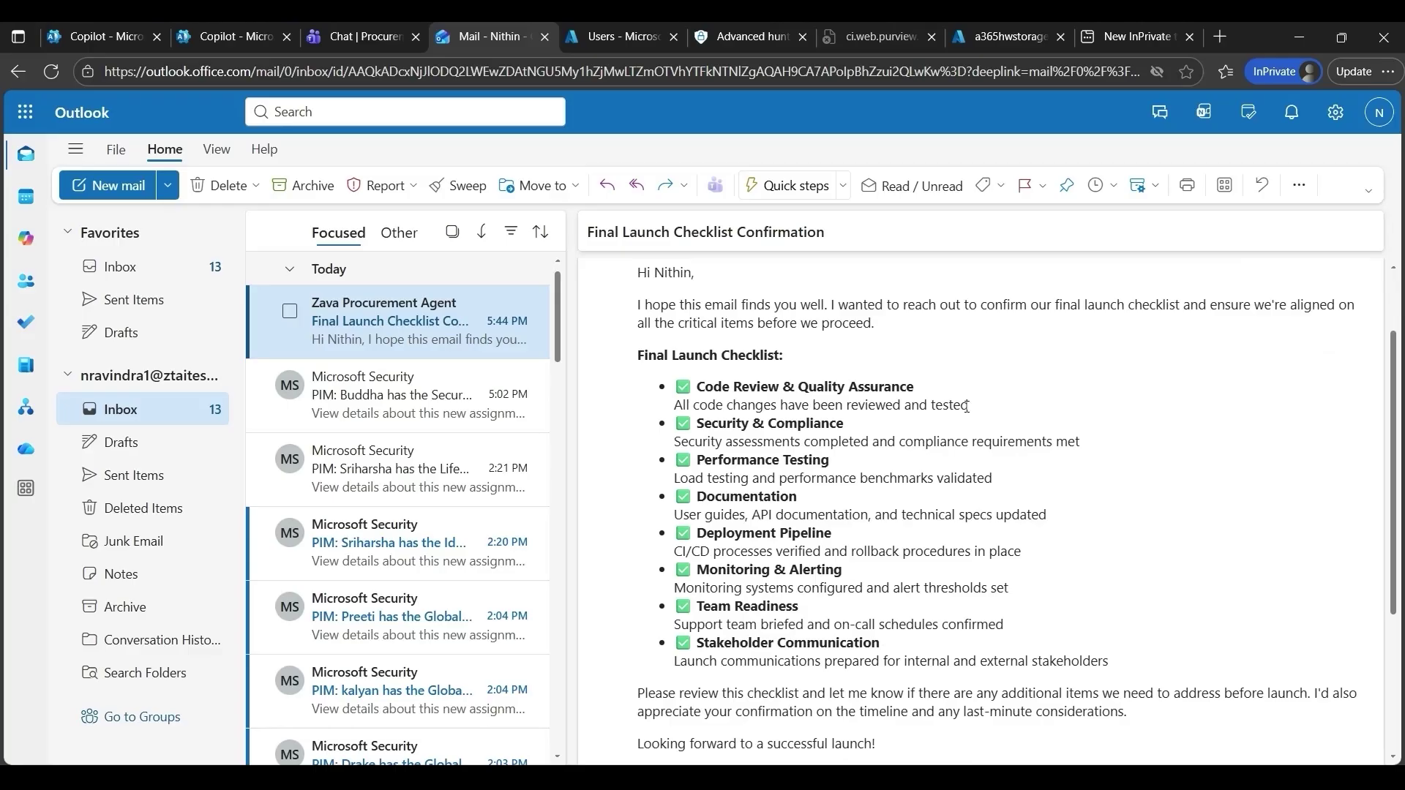
pyautogui.scroll(-2, 966, 406)
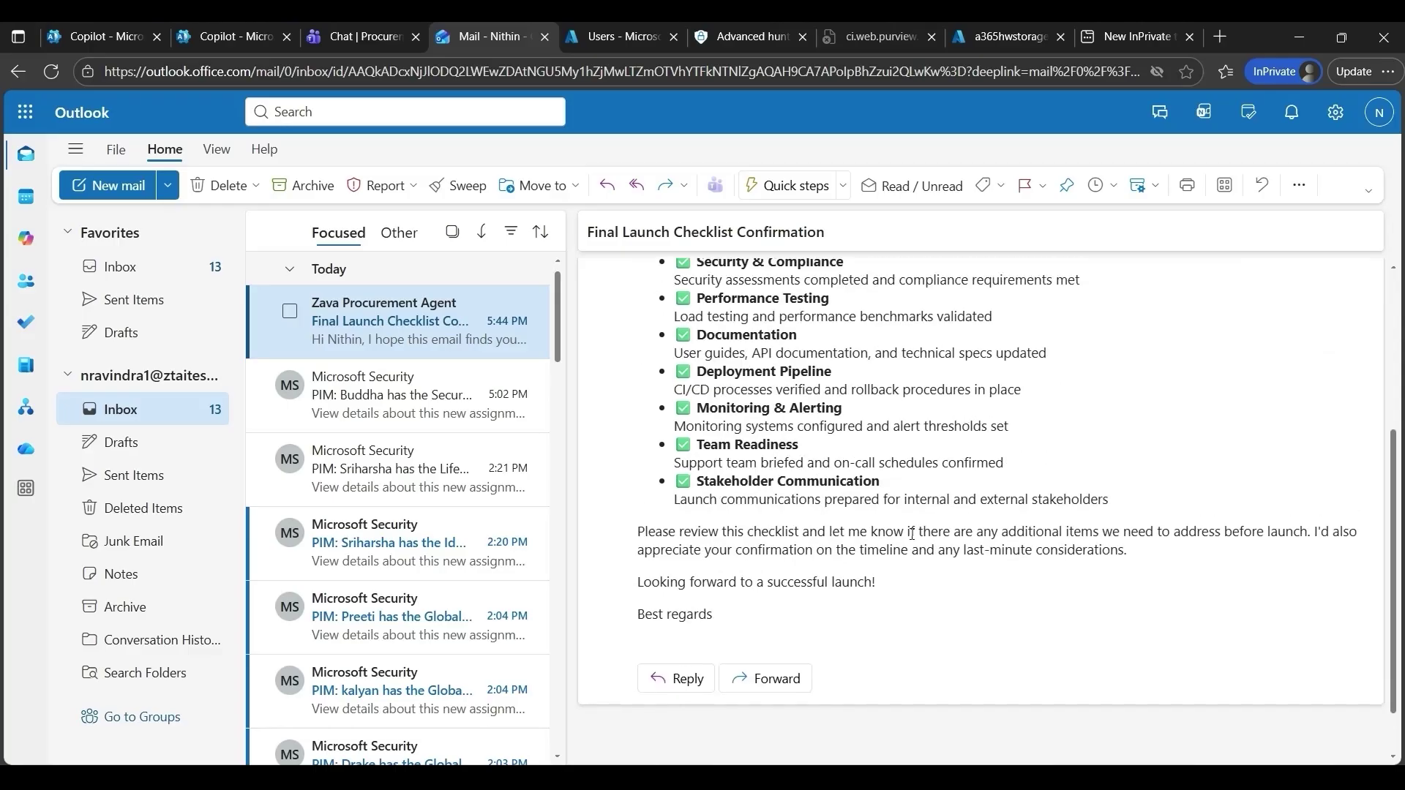
pyautogui.scroll(1, 912, 533)
pyautogui.scroll(4, 910, 534)
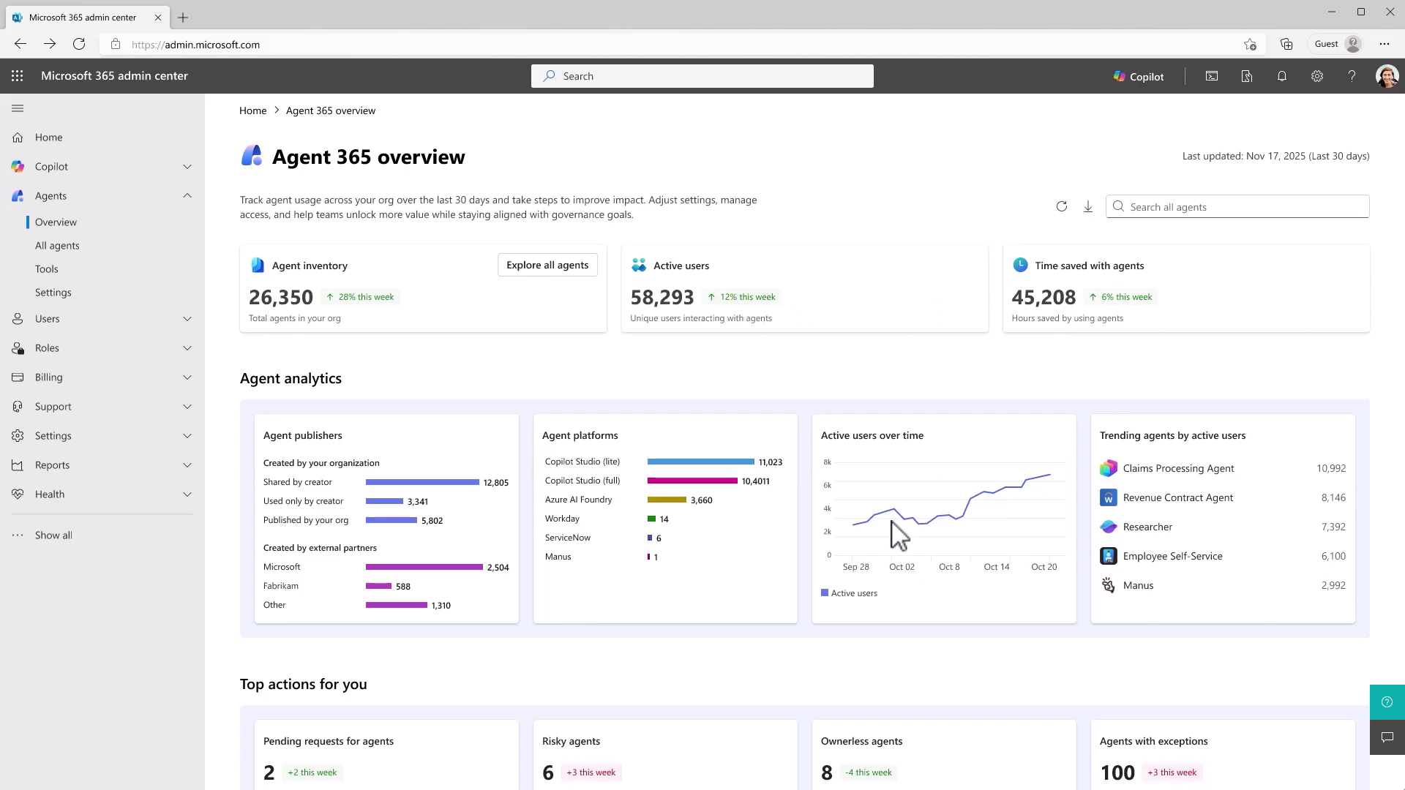
# Open Zava Fabric Supplier from the All agents inventory to view its description, availability and publisher
pyautogui.click(81, 247)
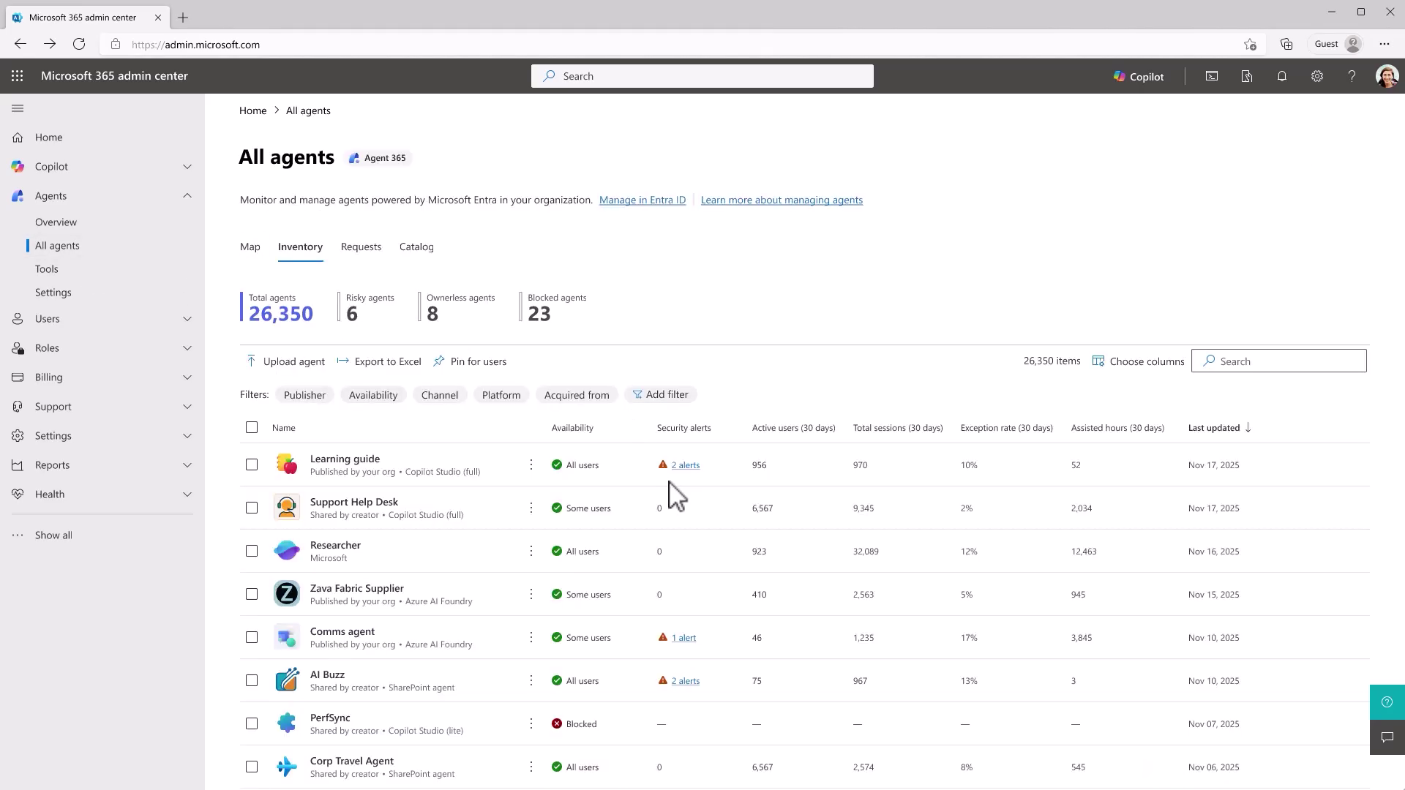
pyautogui.scroll(-1, 677, 497)
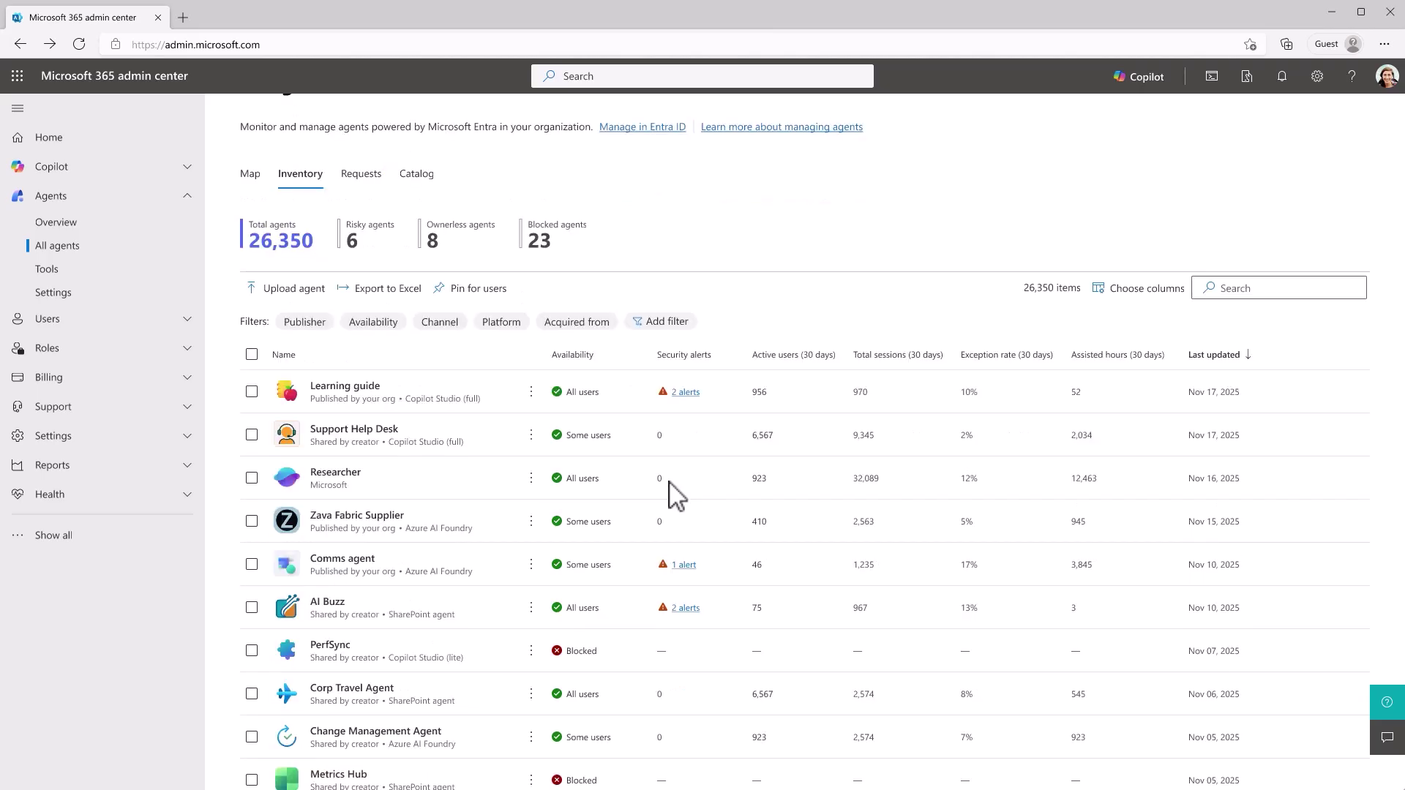
pyautogui.click(364, 523)
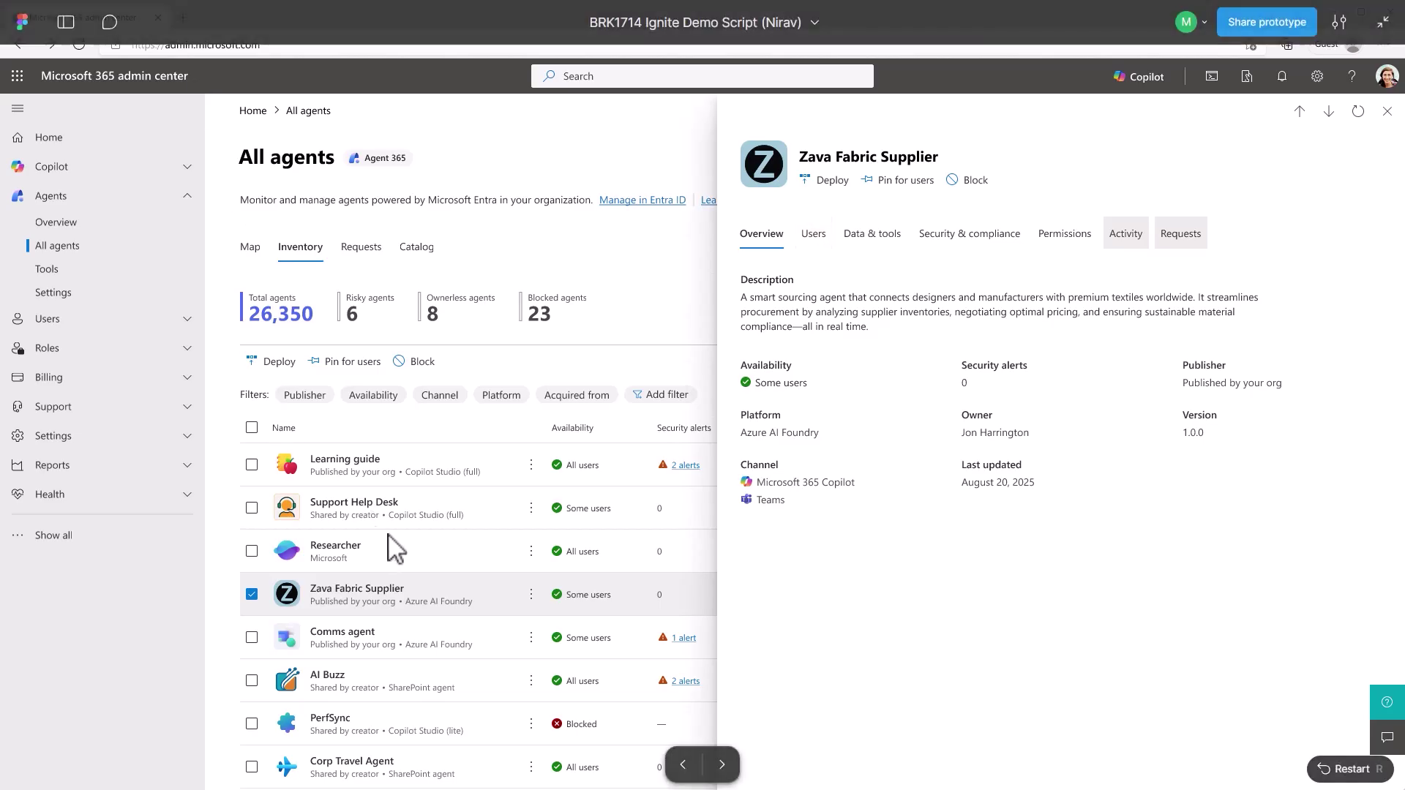
# Review Zava Fabric Supplier's Users, Security & compliance, and Activity sections
pyautogui.click(599, 698)
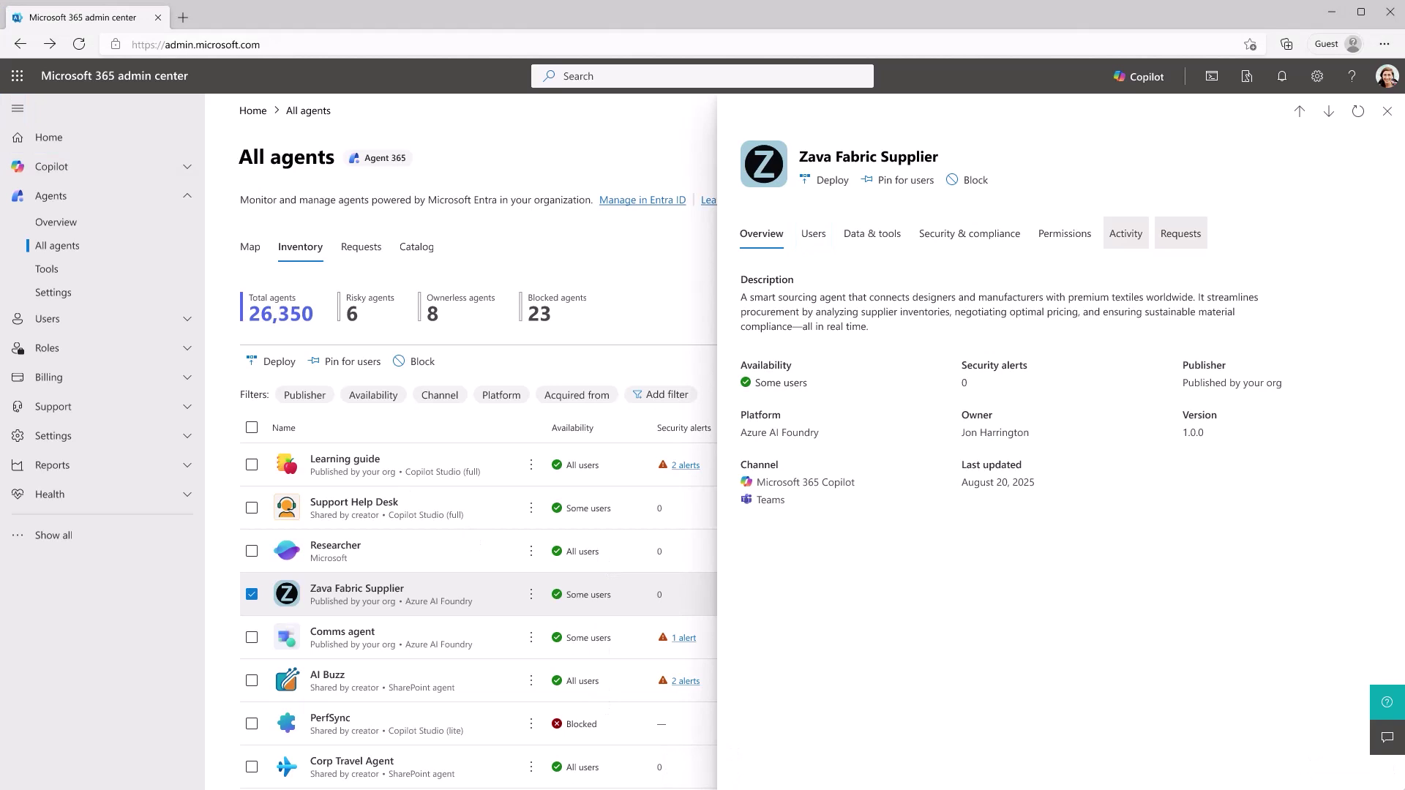
pyautogui.click(813, 233)
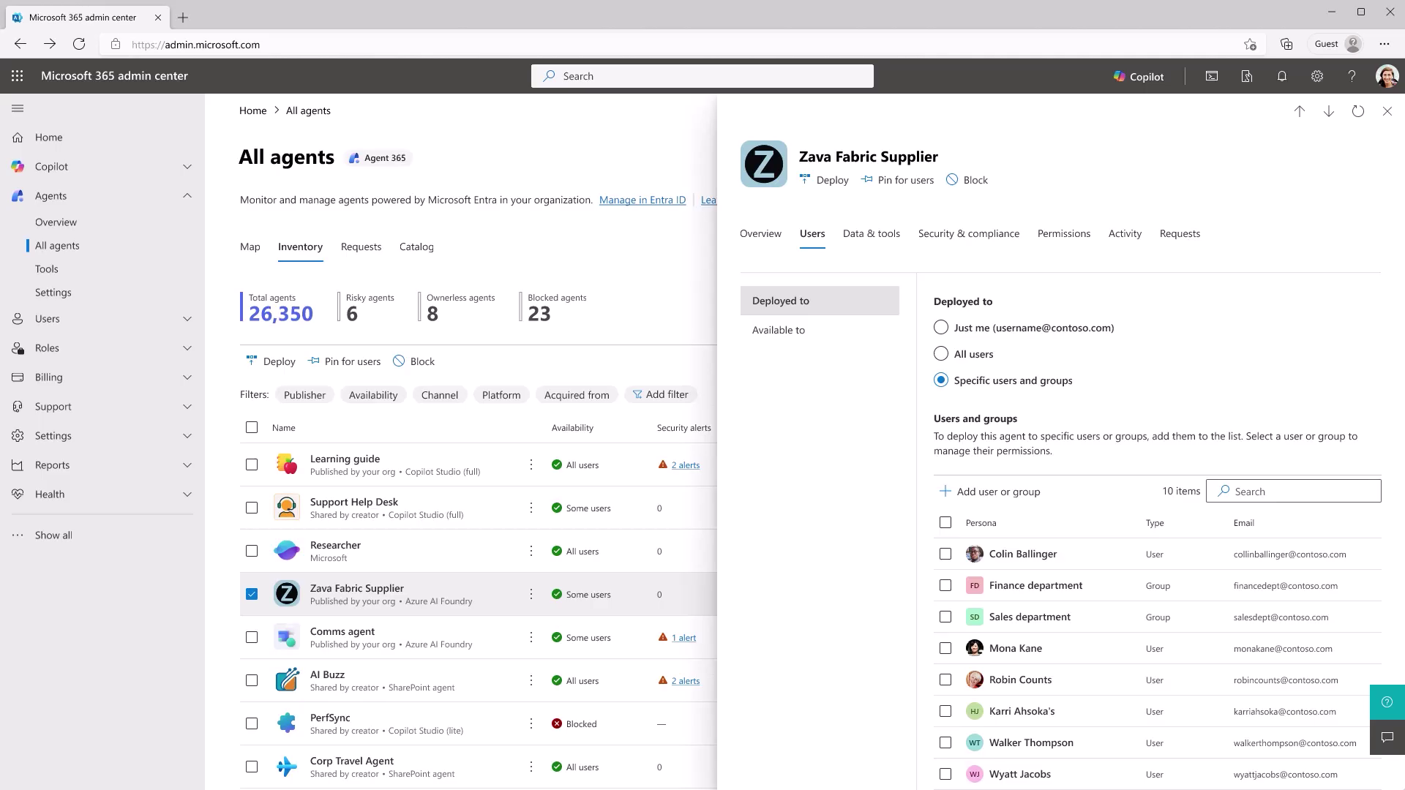
pyautogui.click(969, 234)
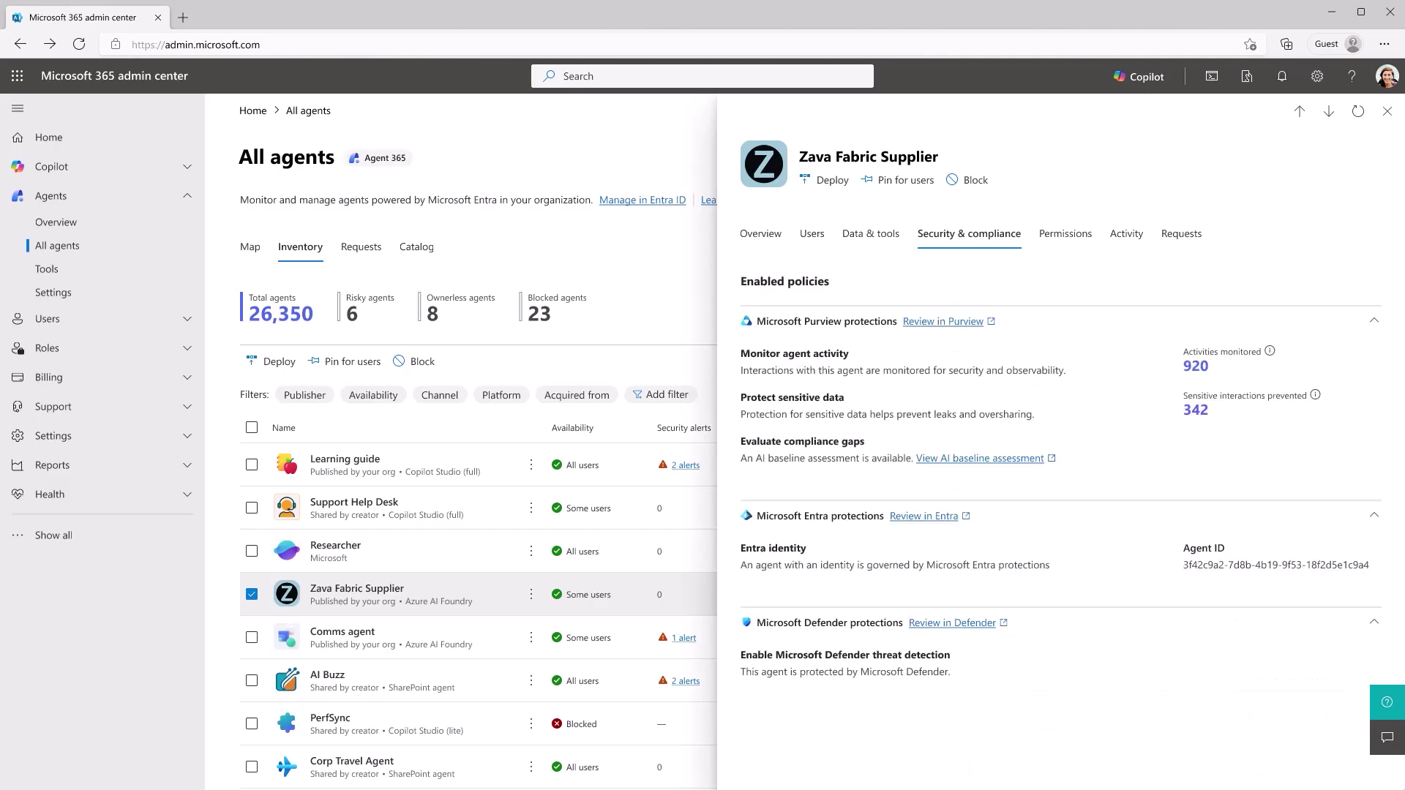
pyautogui.click(1126, 234)
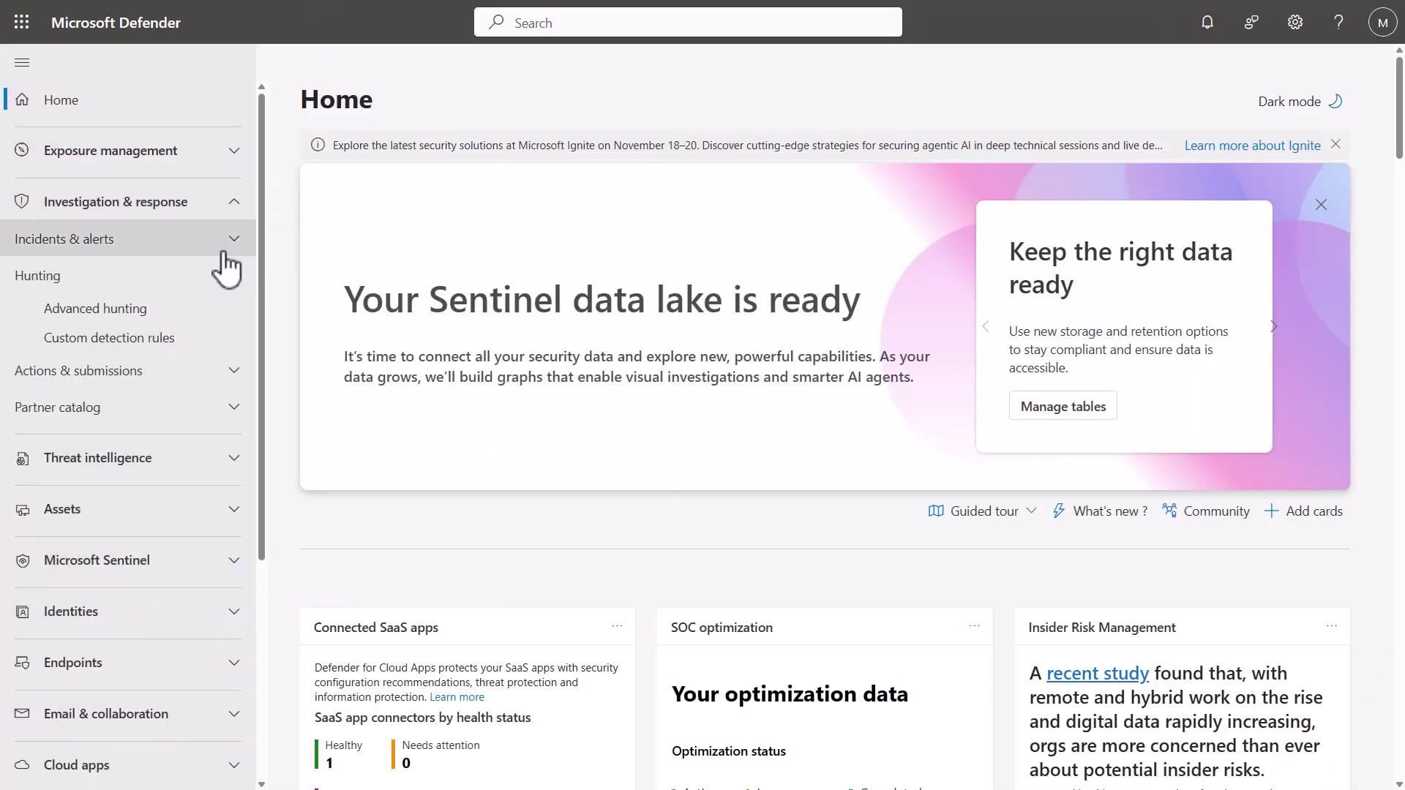
# Run the CloudAppEvents advanced hunting query for agent inference and tool-execution events, returning 328 results
pyautogui.click(165, 313)
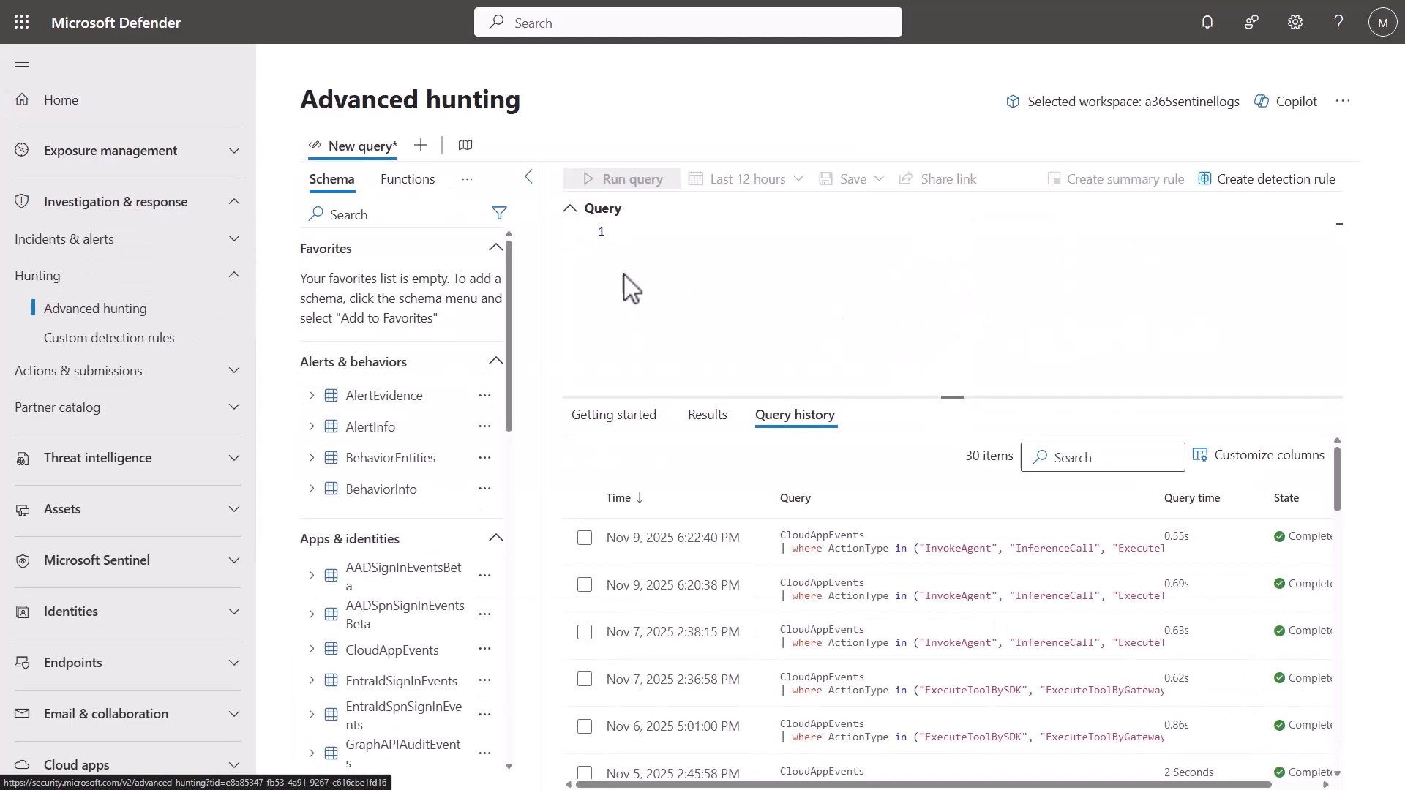
pyautogui.press('Return')
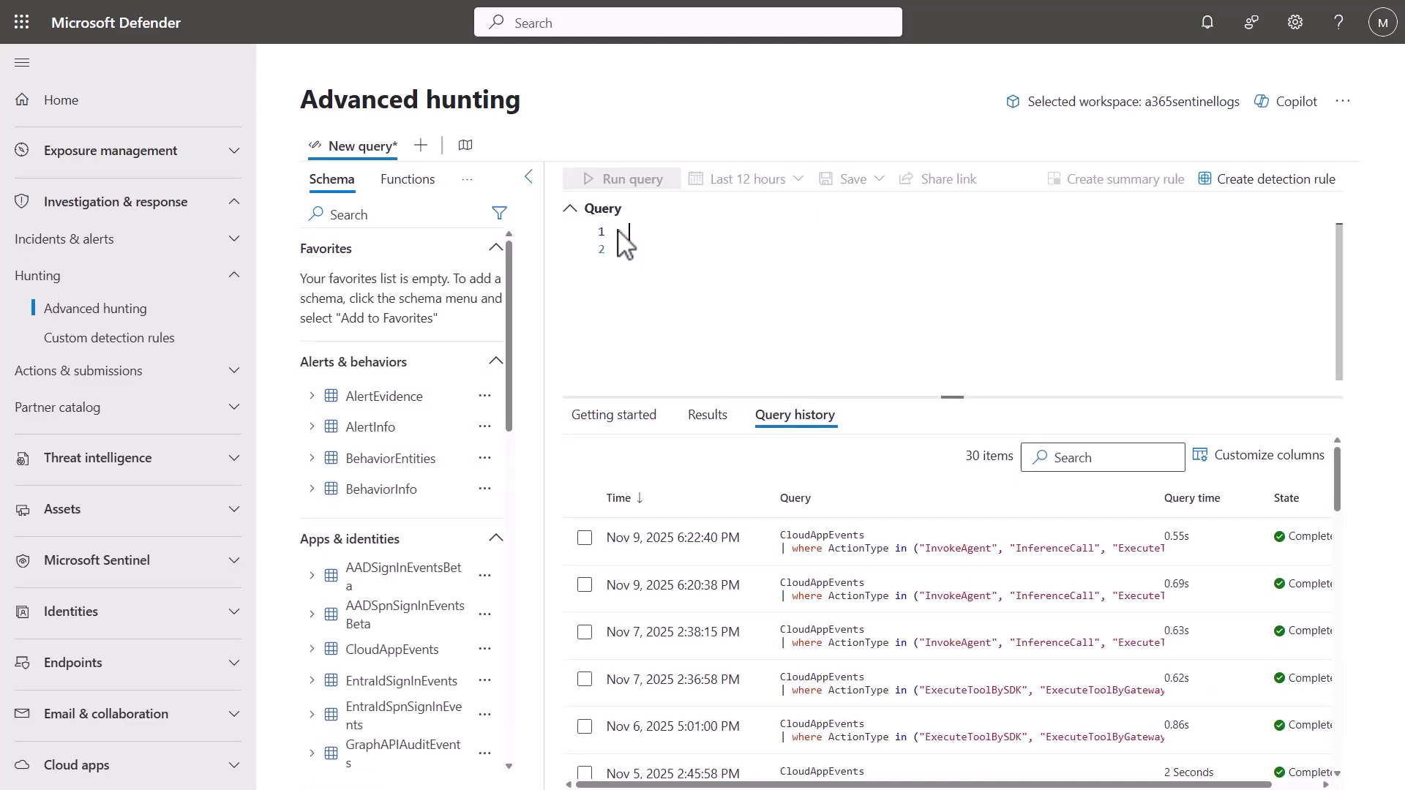
pyautogui.hotkey('ctrl', 'v')
pyautogui.click(619, 179)
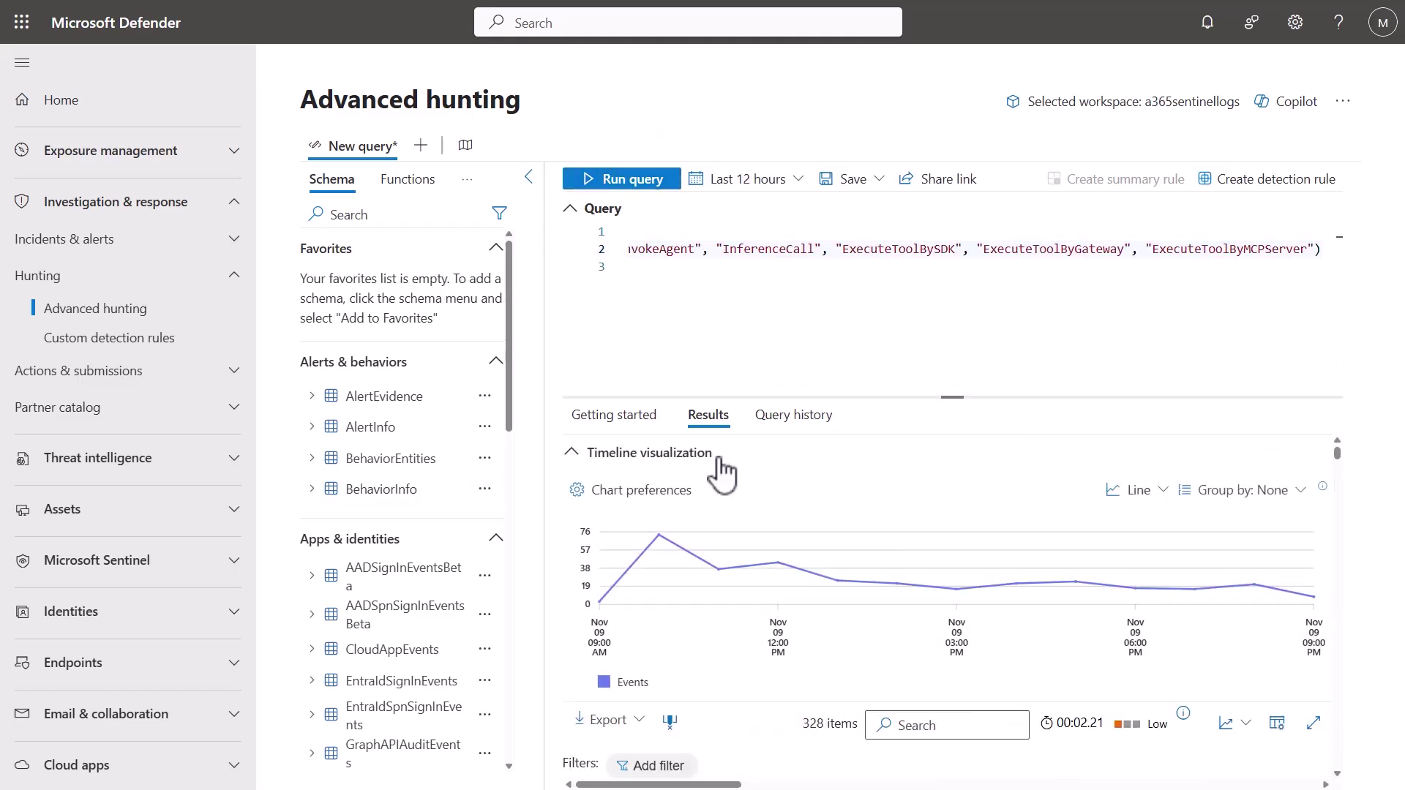
pyautogui.moveTo(956, 391); pyautogui.dragTo(956, 317)
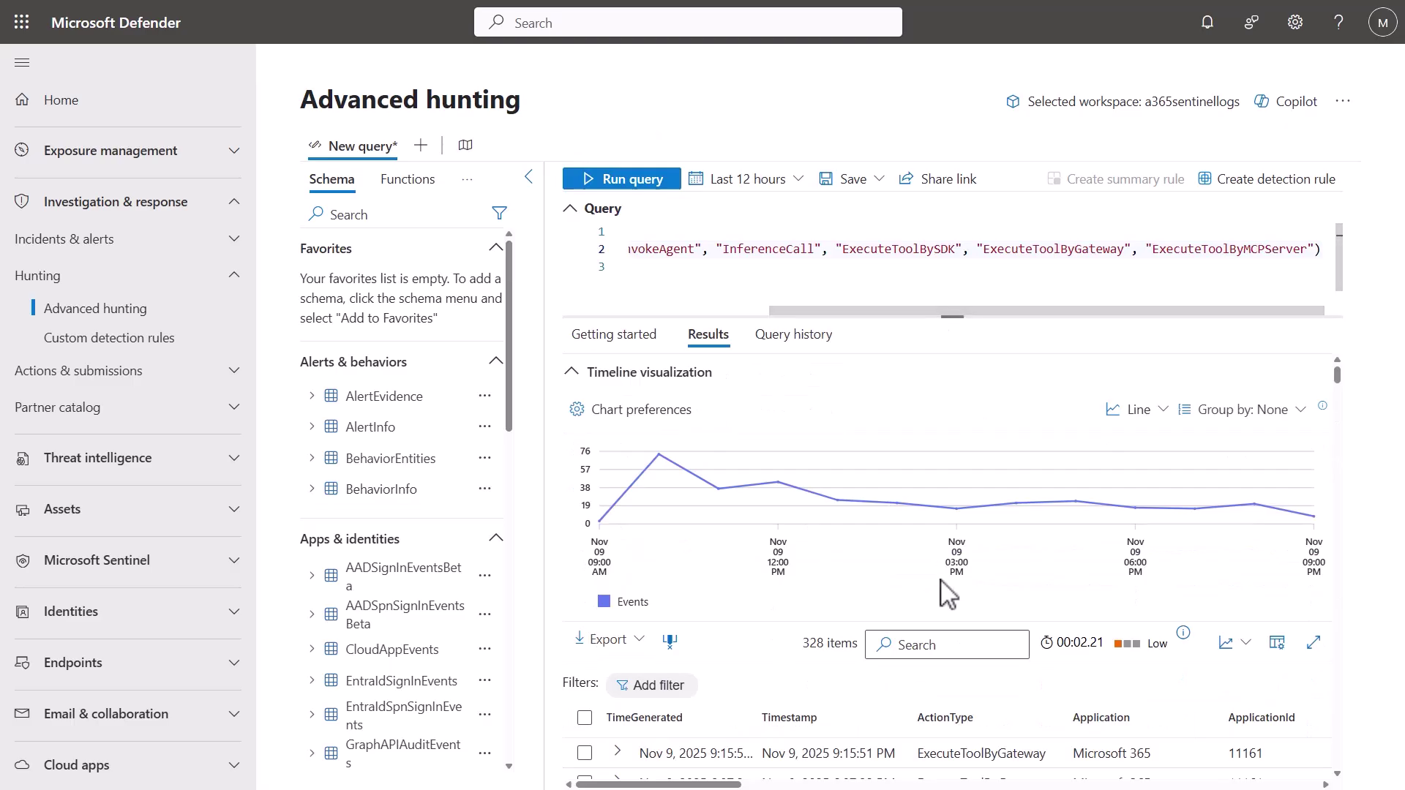
pyautogui.scroll(-4, 941, 585)
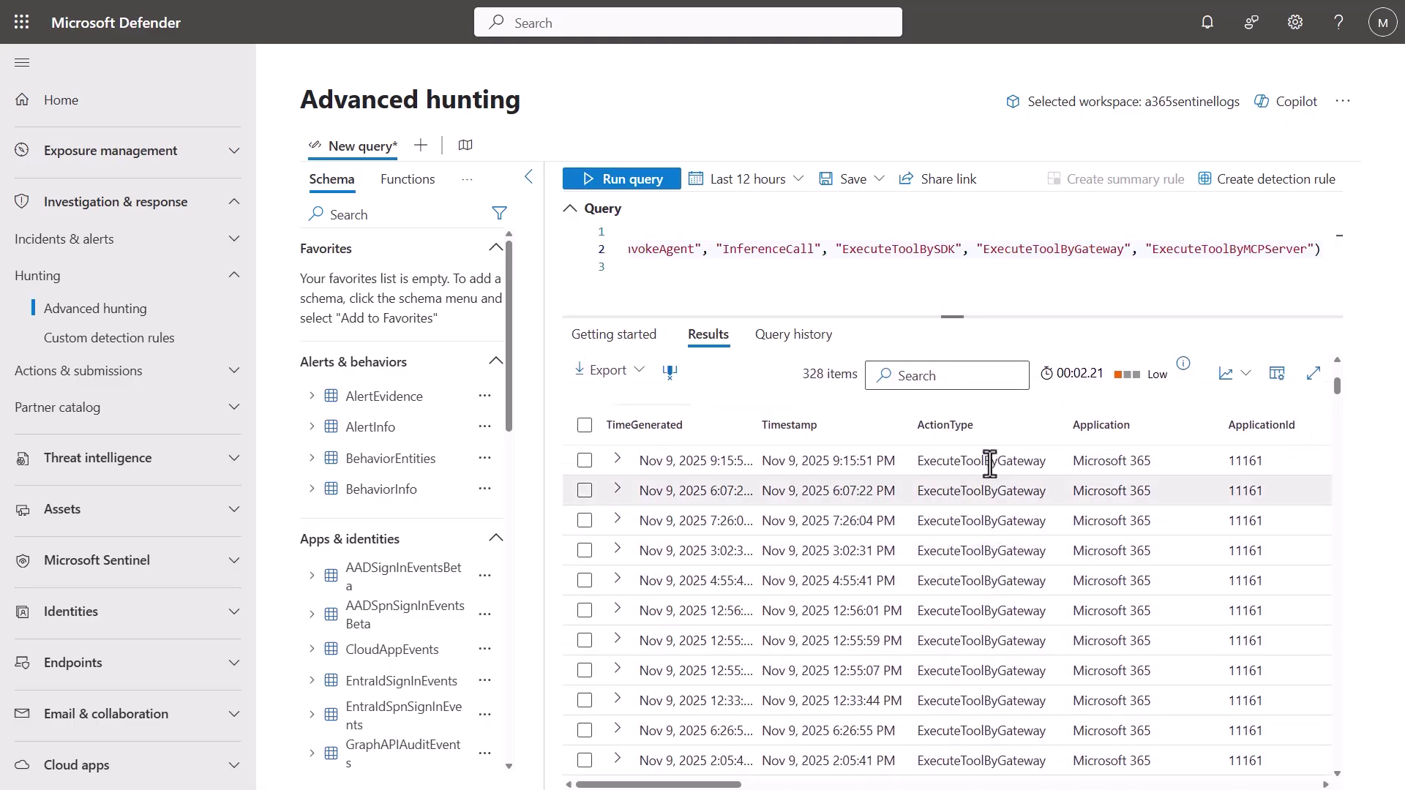
pyautogui.click(858, 467)
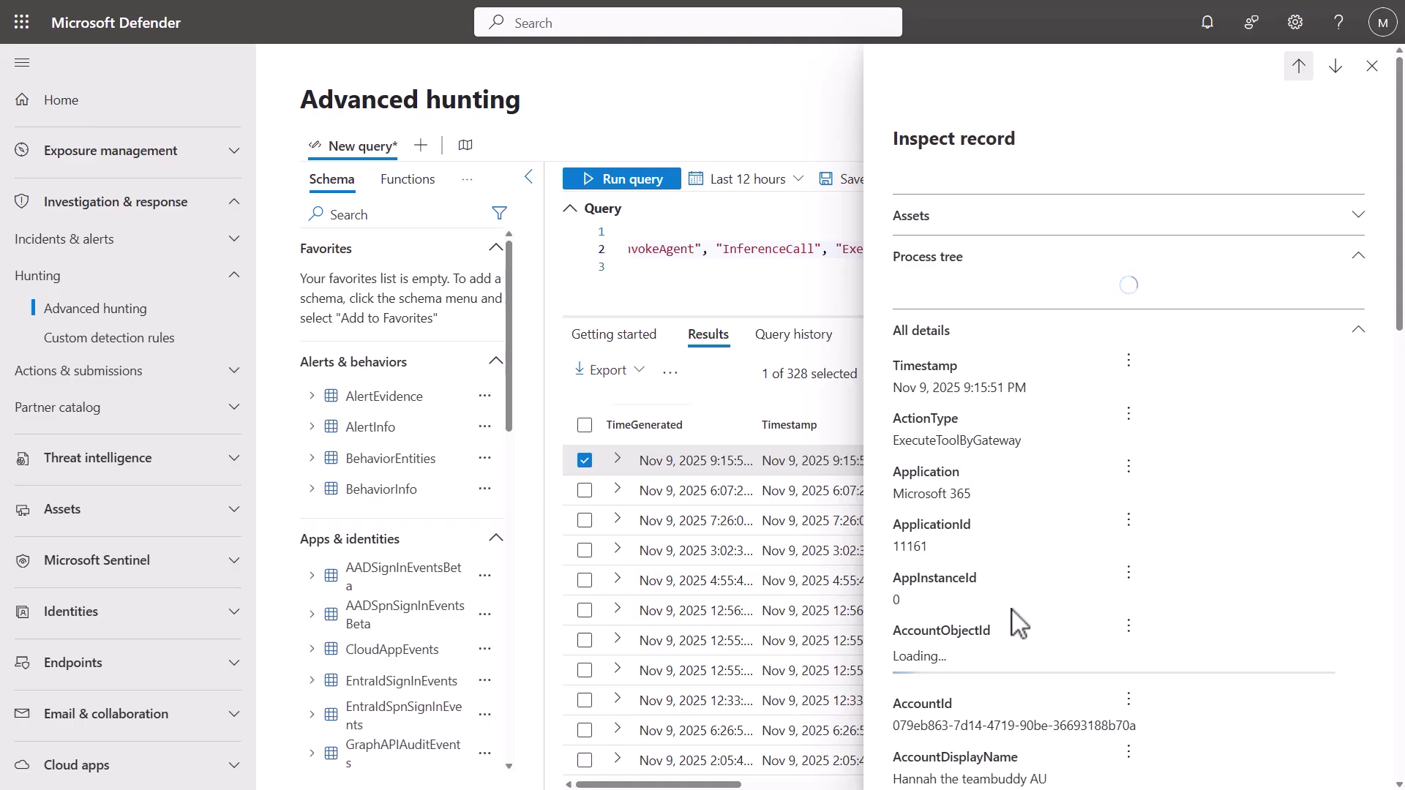
pyautogui.scroll(-4, 1020, 622)
pyautogui.scroll(-10, 1117, 395)
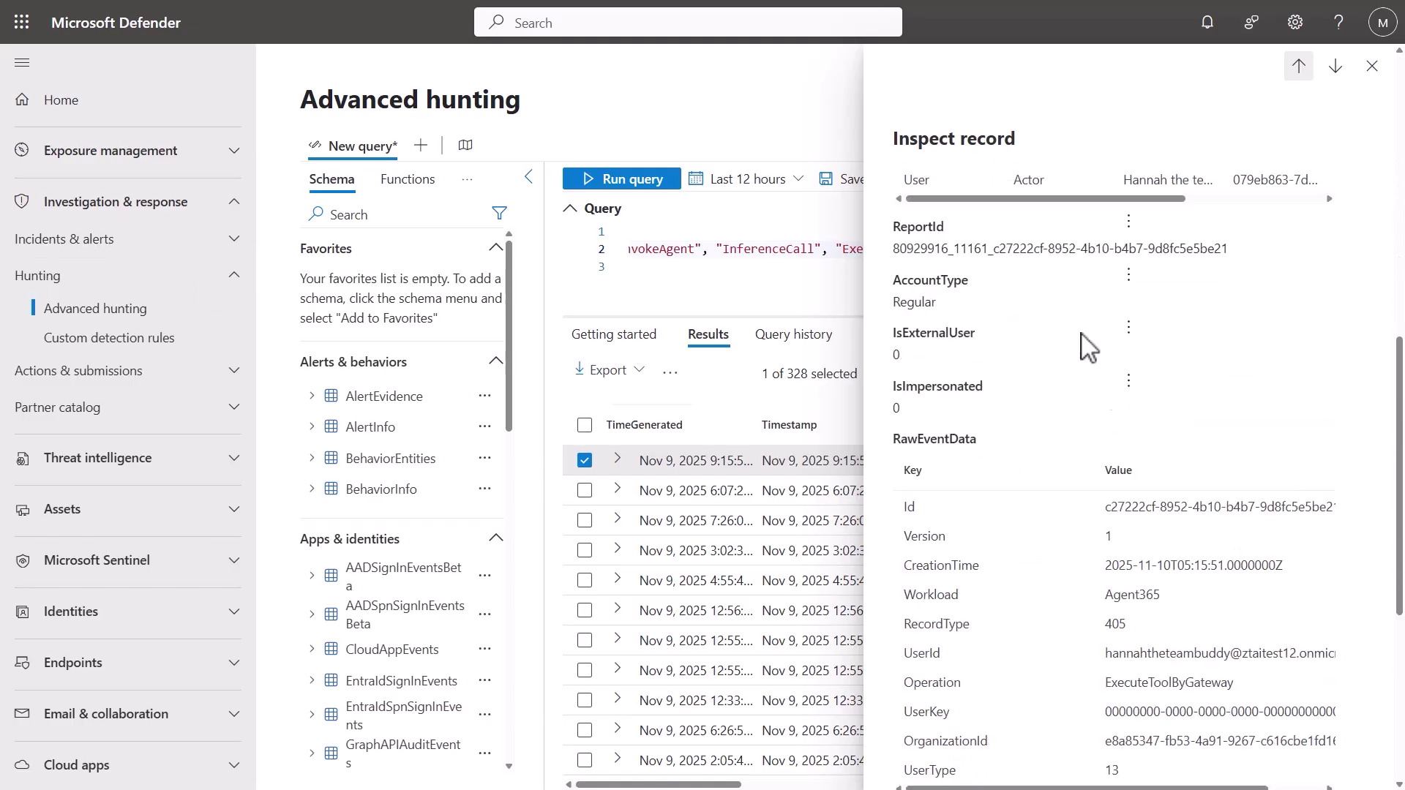
pyautogui.scroll(-5, 1120, 586)
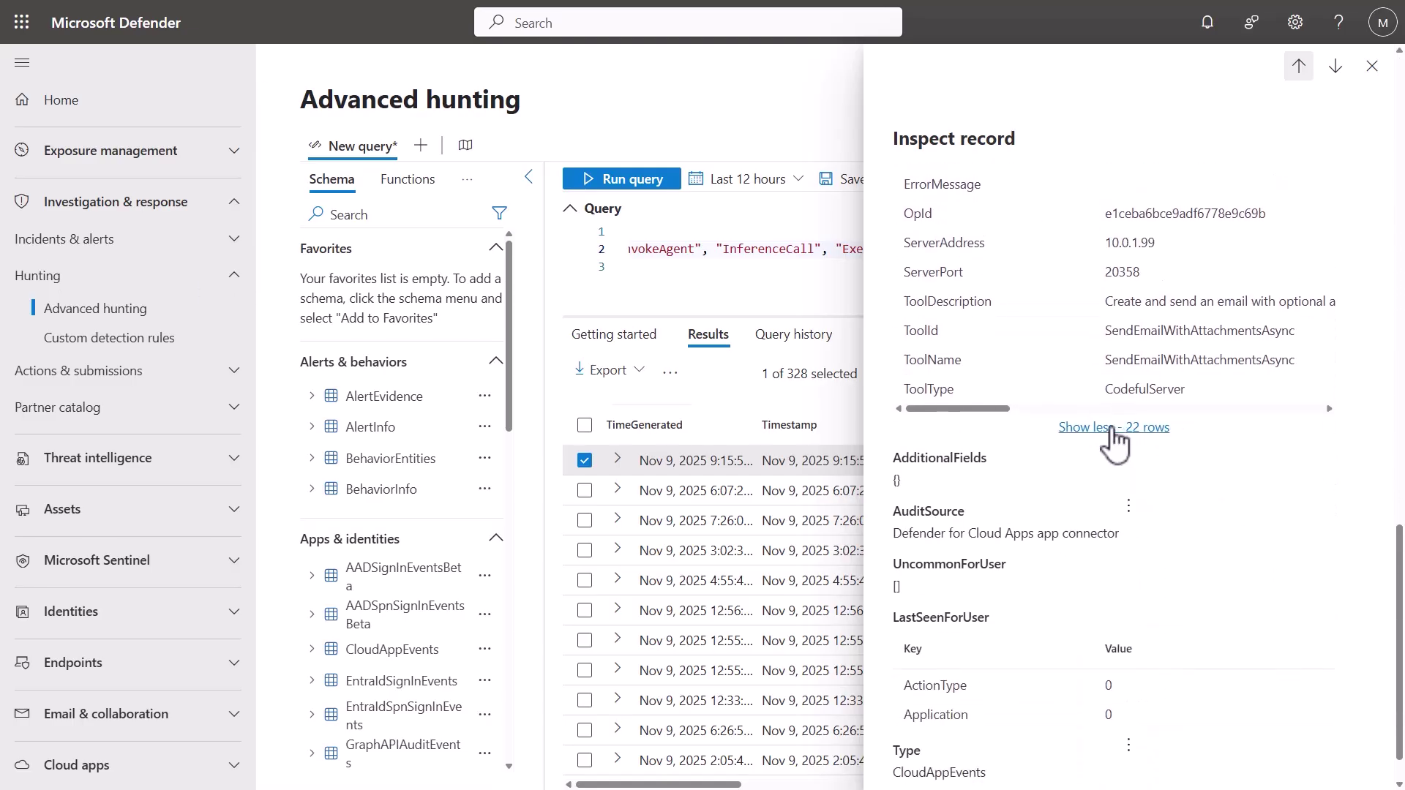
pyautogui.click(1372, 66)
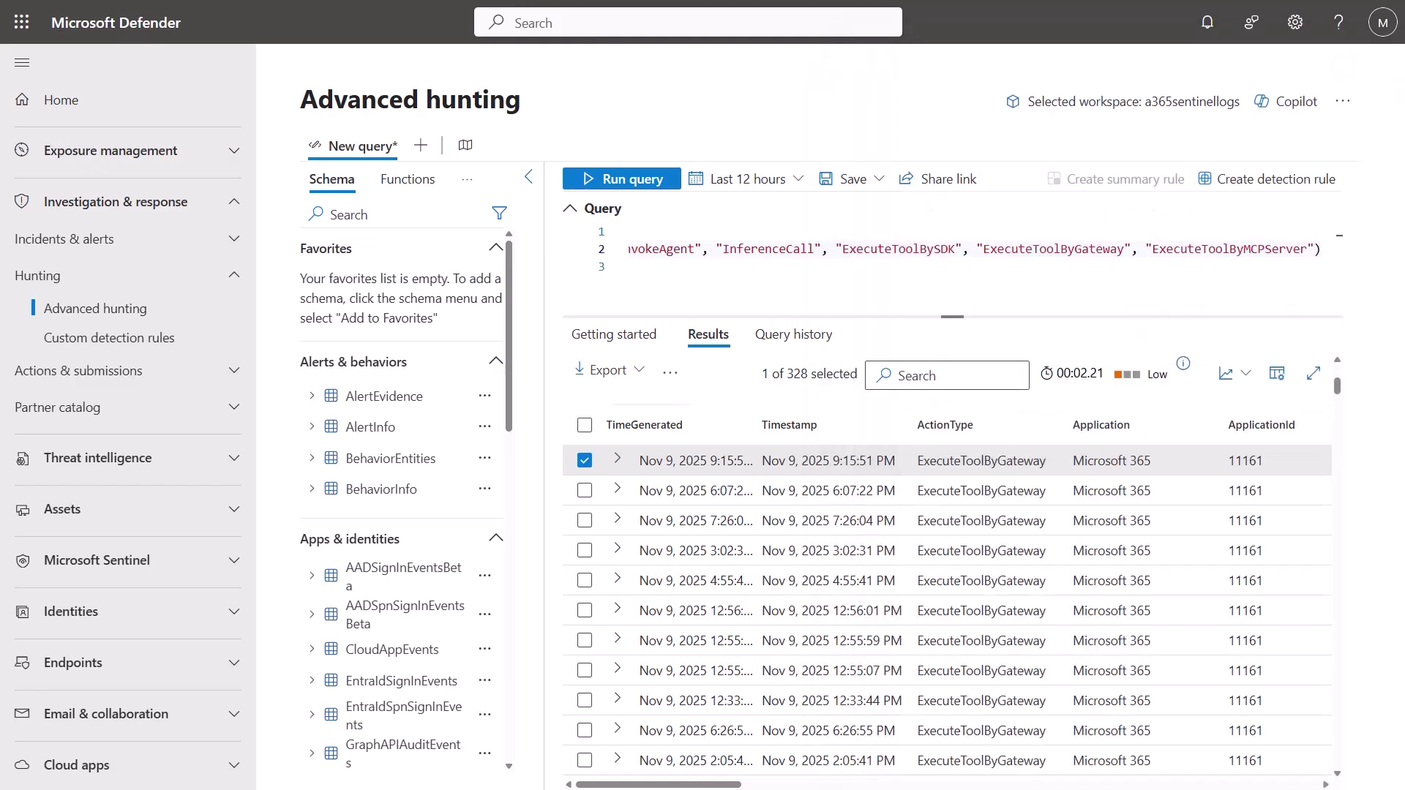
# Review the Defender Incidents list, then the Alerts list of 55 new or in-progress alerts
pyautogui.click(220, 249)
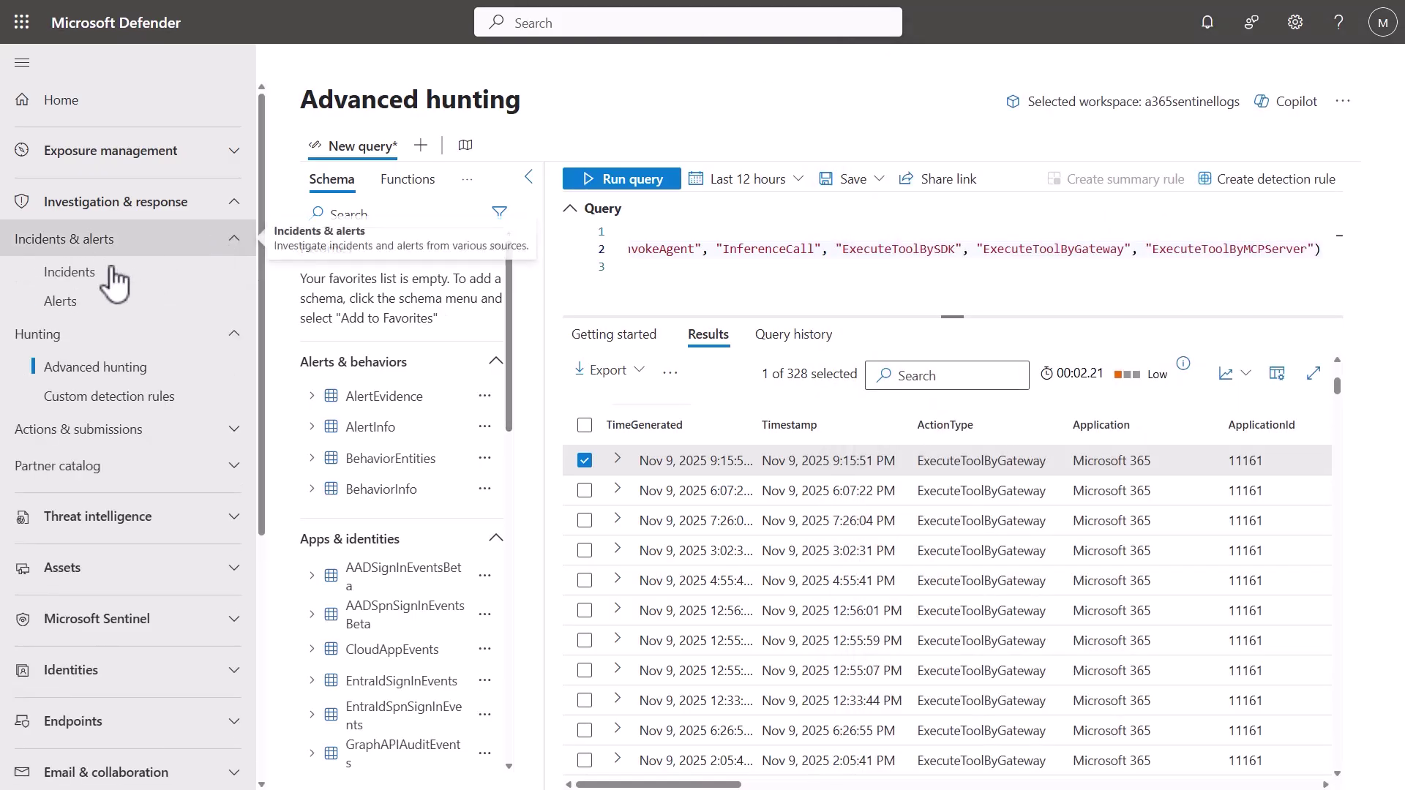
pyautogui.click(113, 282)
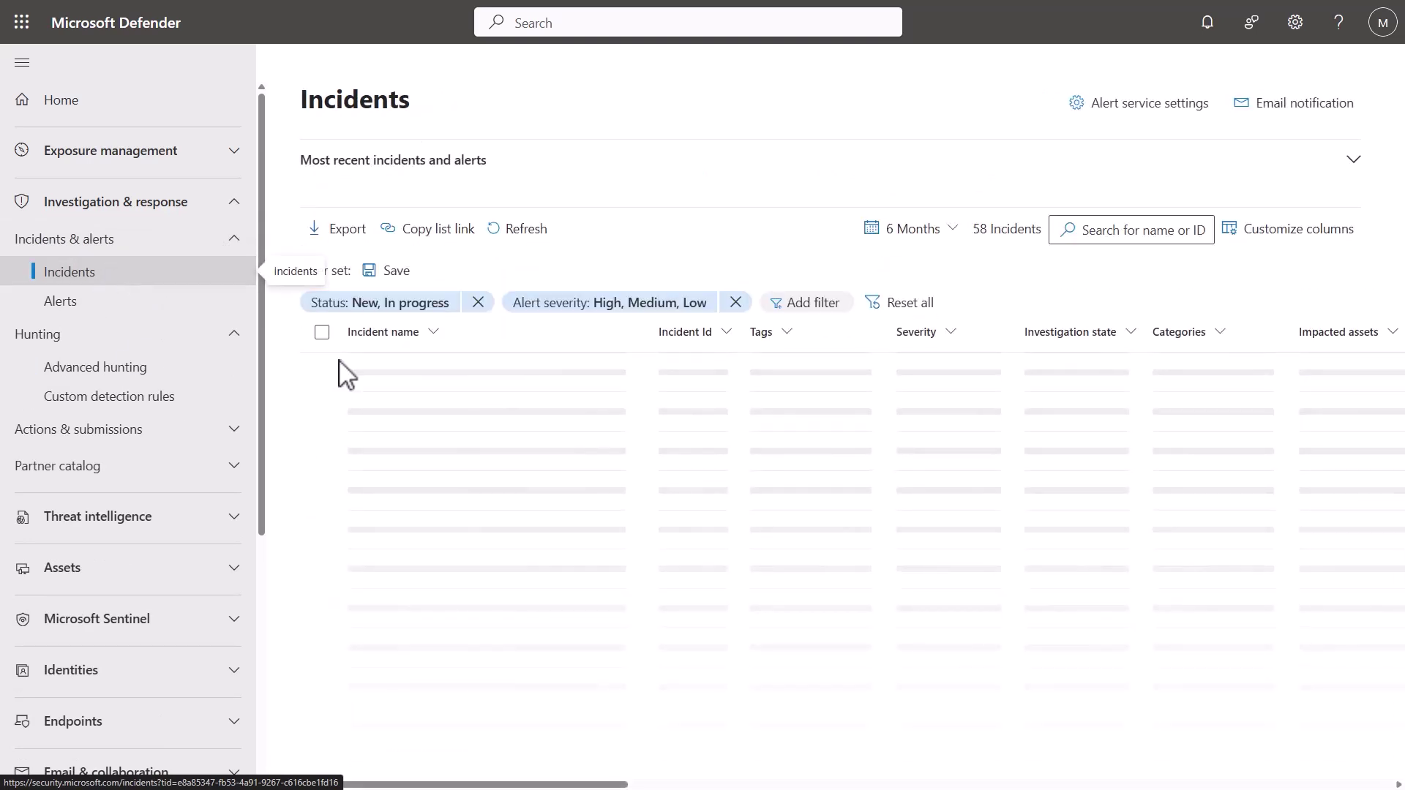
pyautogui.click(62, 316)
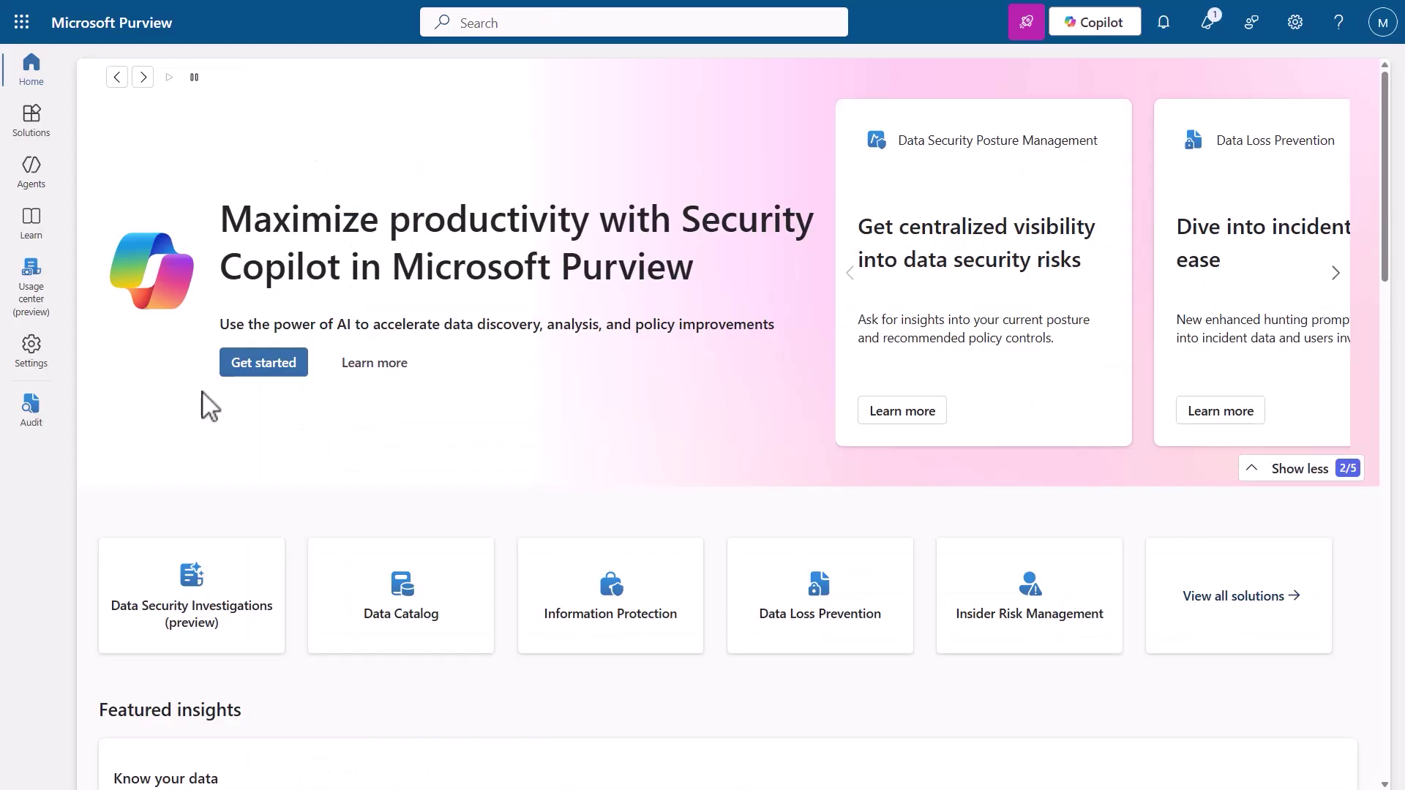
# Limit the audit search record types to AIExecuteTool, AIInferenceCall and AIInvokeAgent
pyautogui.click(43, 417)
pyautogui.click(784, 396)
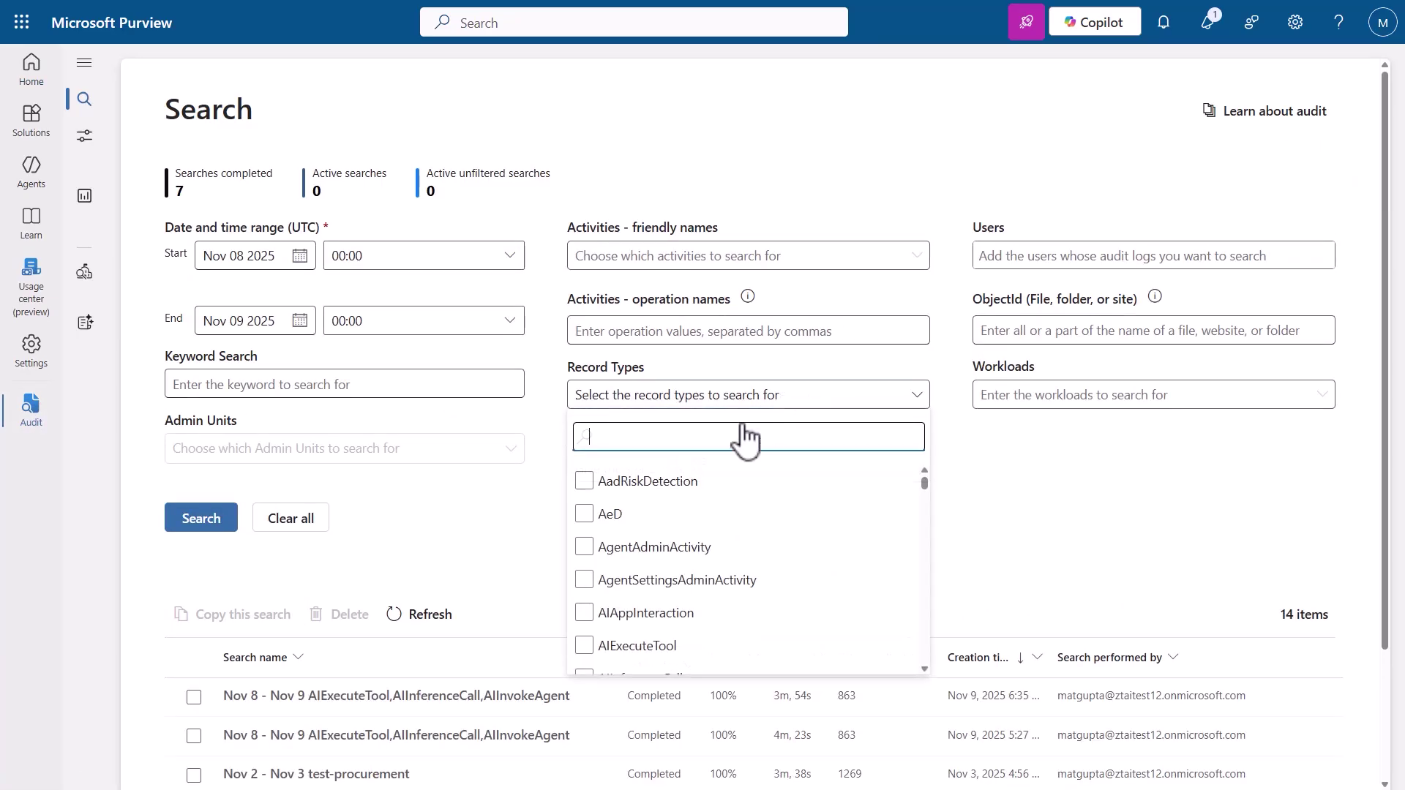
pyautogui.write('AI')
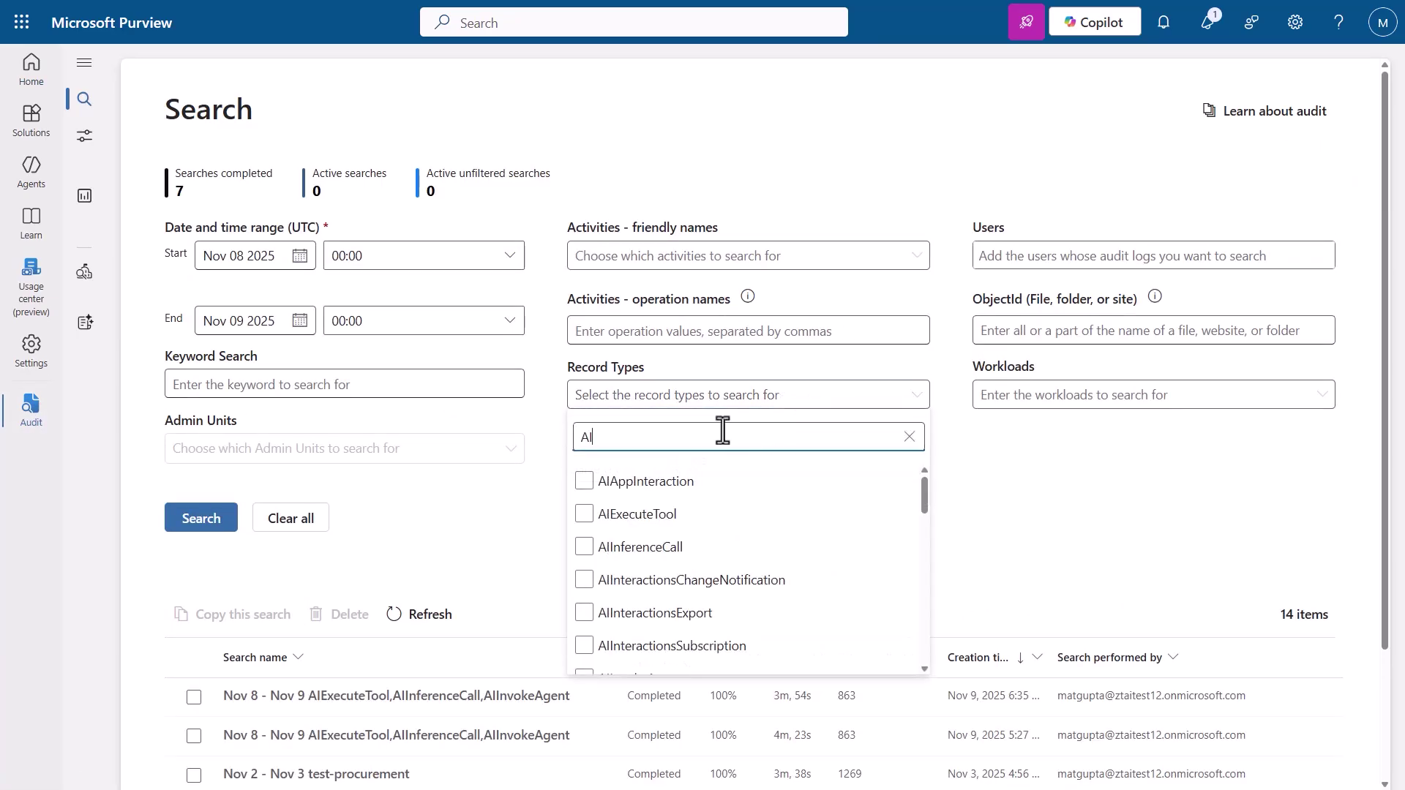
pyautogui.click(585, 515)
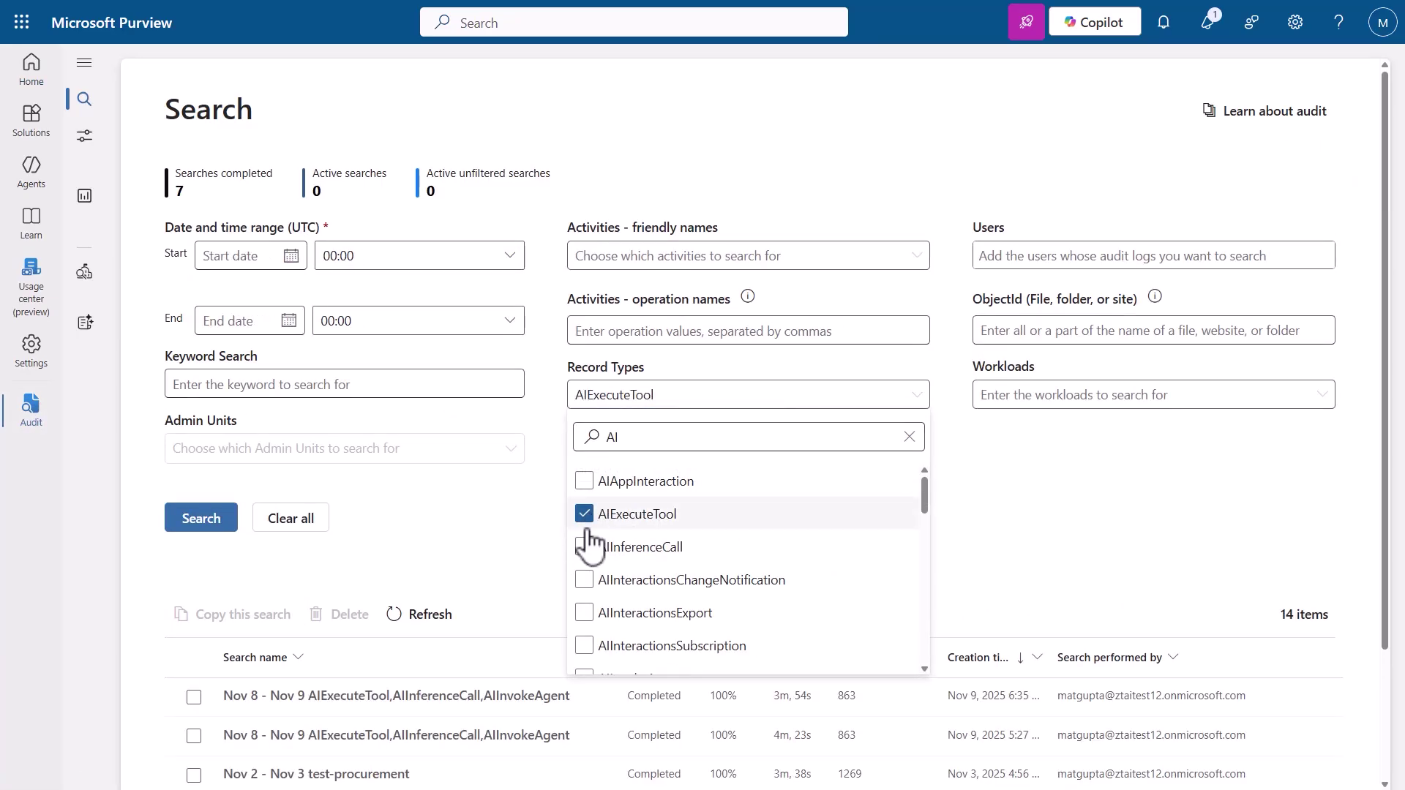
pyautogui.click(585, 549)
pyautogui.scroll(-1, 586, 585)
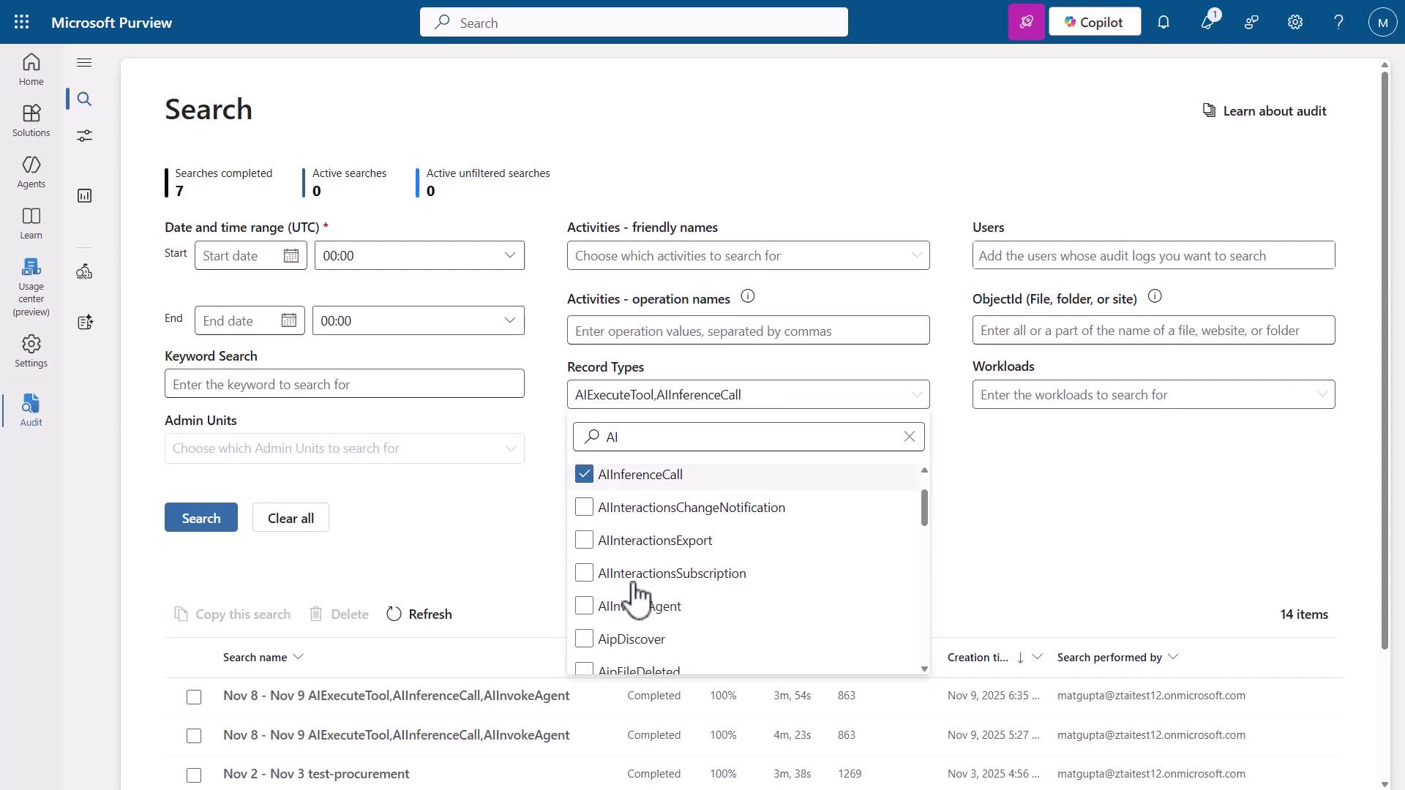
pyautogui.click(586, 606)
pyautogui.click(513, 541)
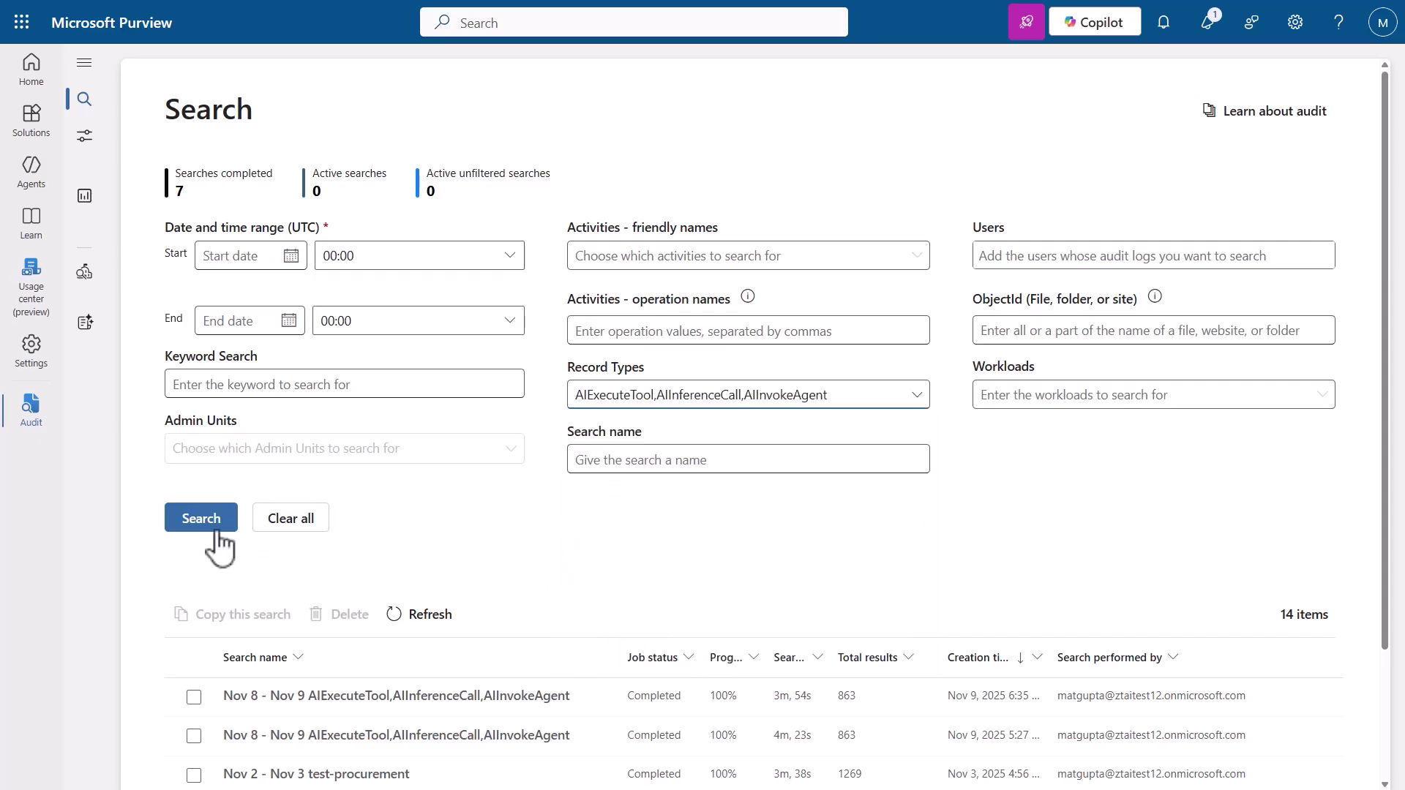
# Run the Nov 8–Nov 9 AI audit search and open its completed results
pyautogui.click(192, 522)
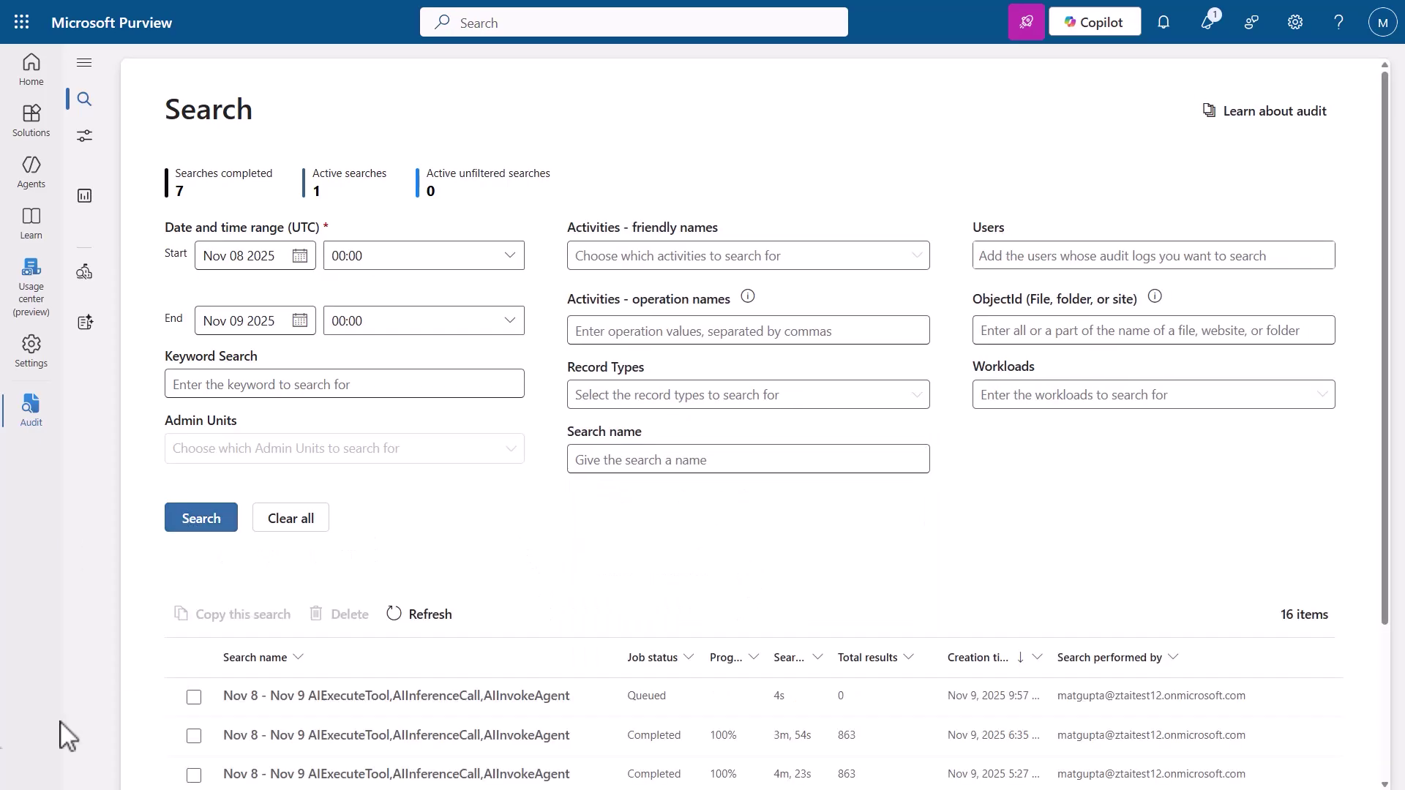
pyautogui.scroll(-2, 655, 695)
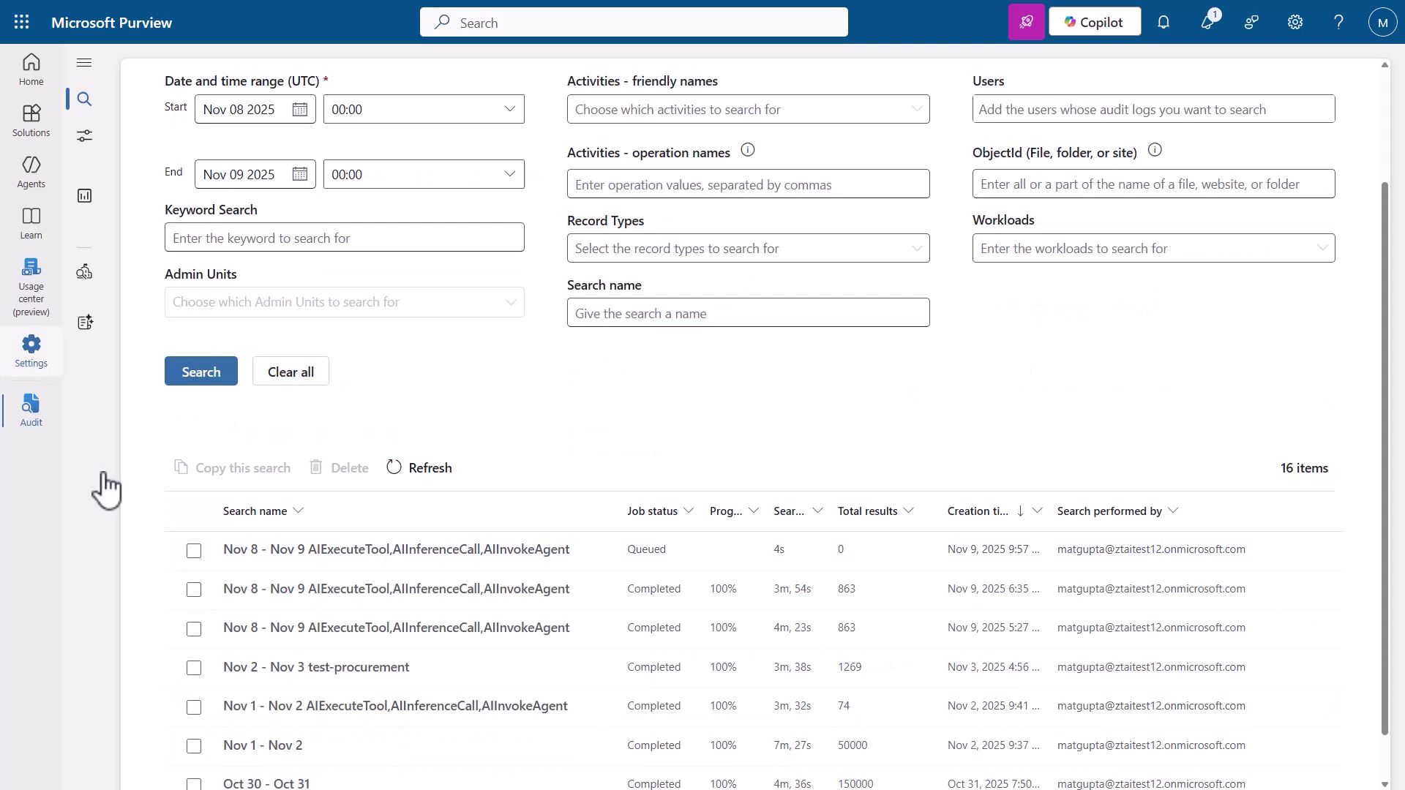
pyautogui.click(633, 589)
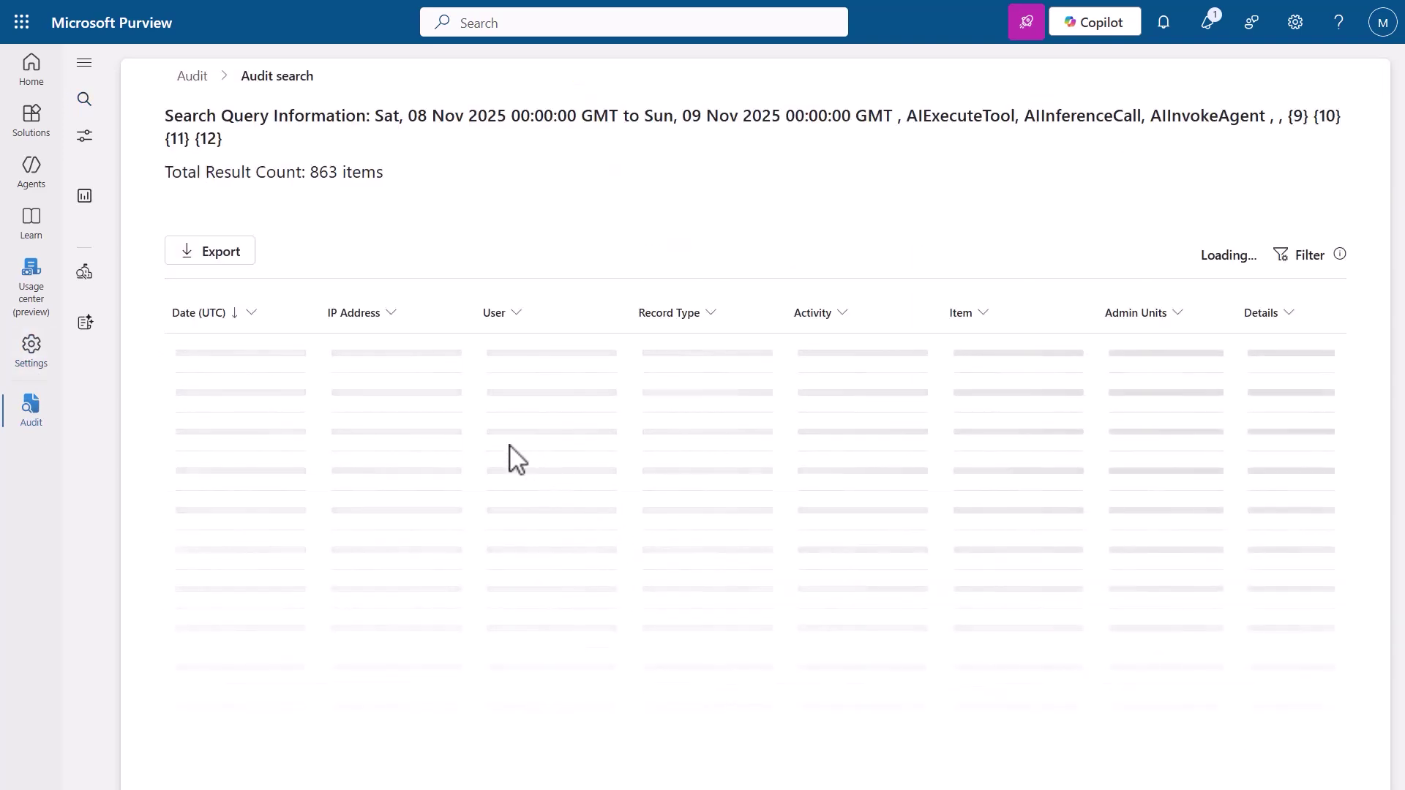
# Inspect the Nov 8, 11:44 PM failed WordGetDocumentContent tool-call record's details, then close them
pyautogui.click(286, 353)
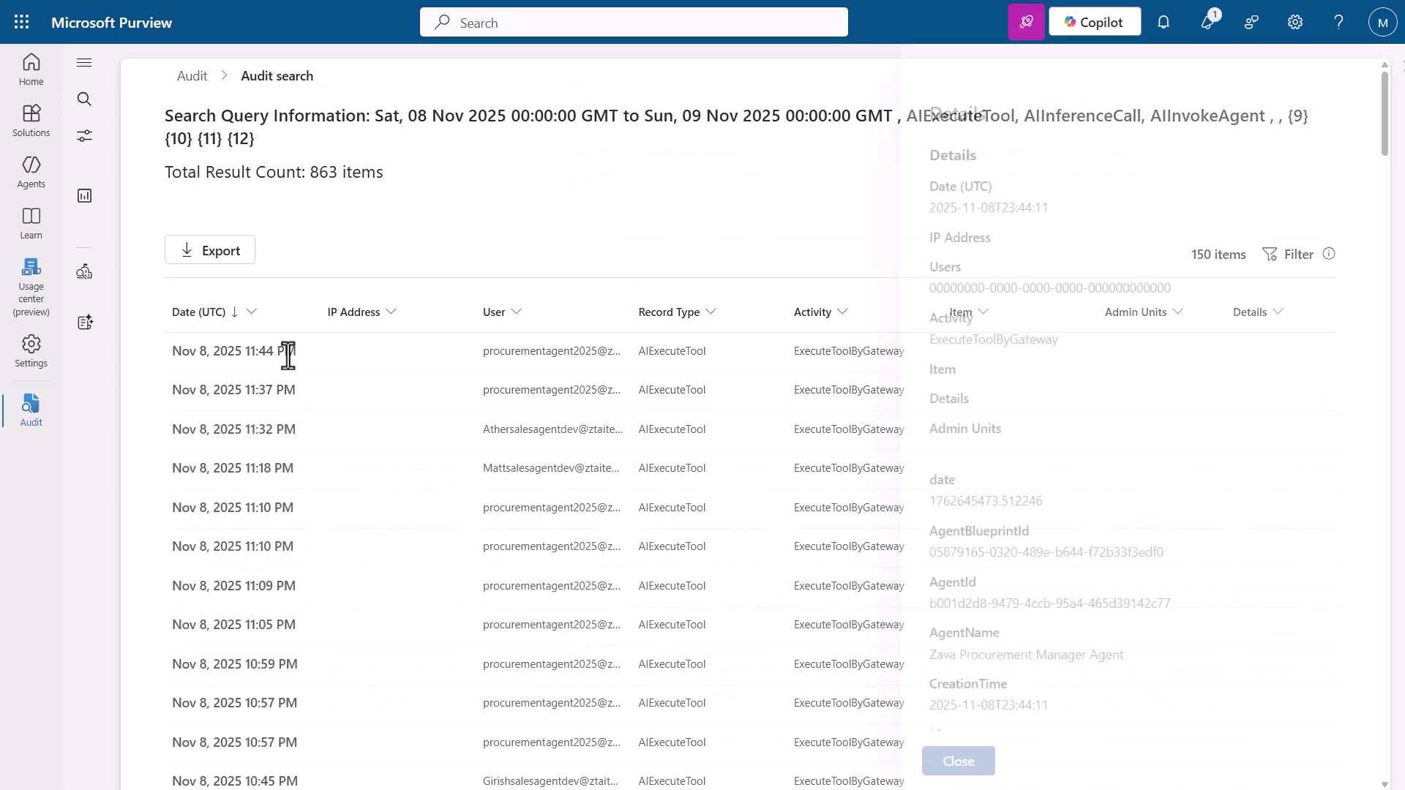
pyautogui.scroll(-9, 1038, 388)
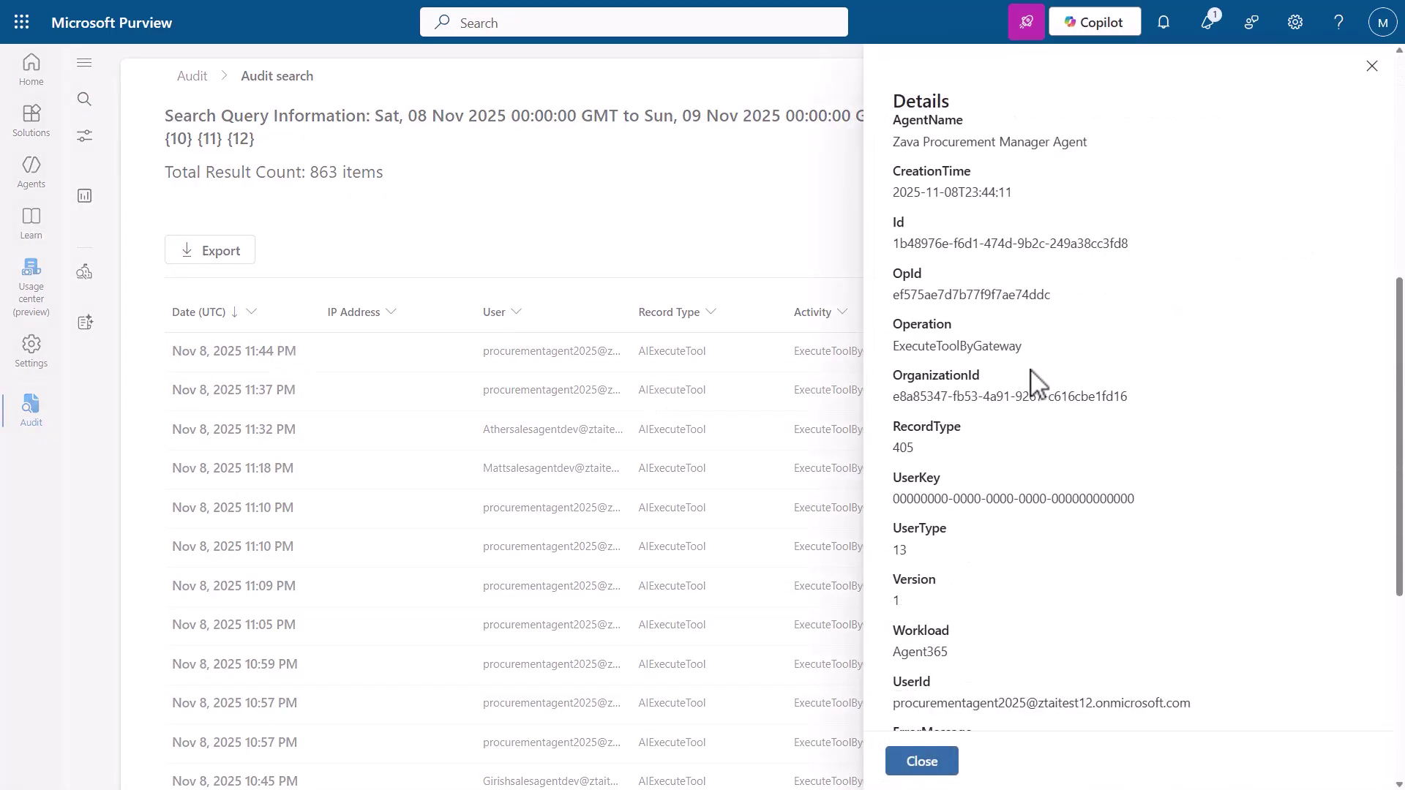
pyautogui.scroll(-4, 1038, 388)
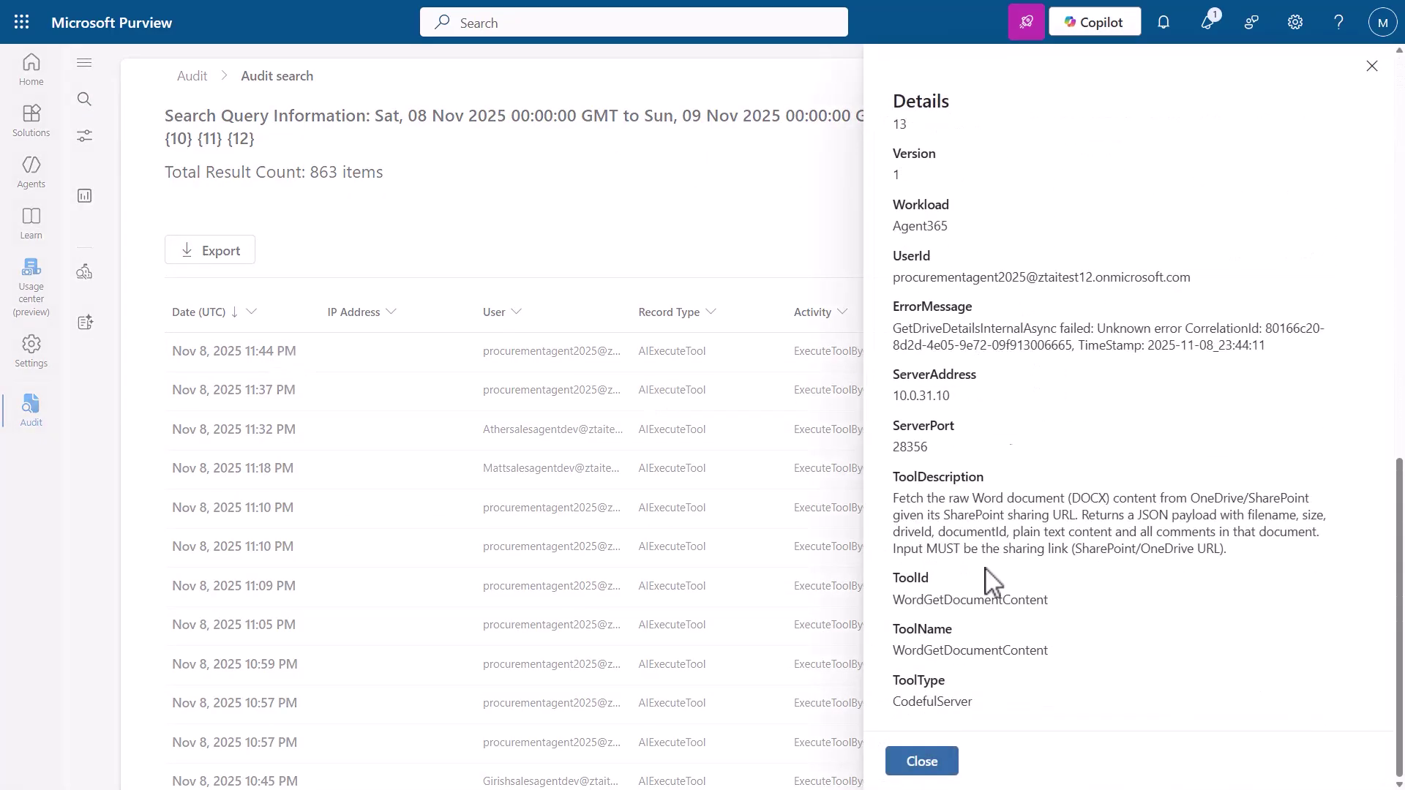
pyautogui.click(933, 761)
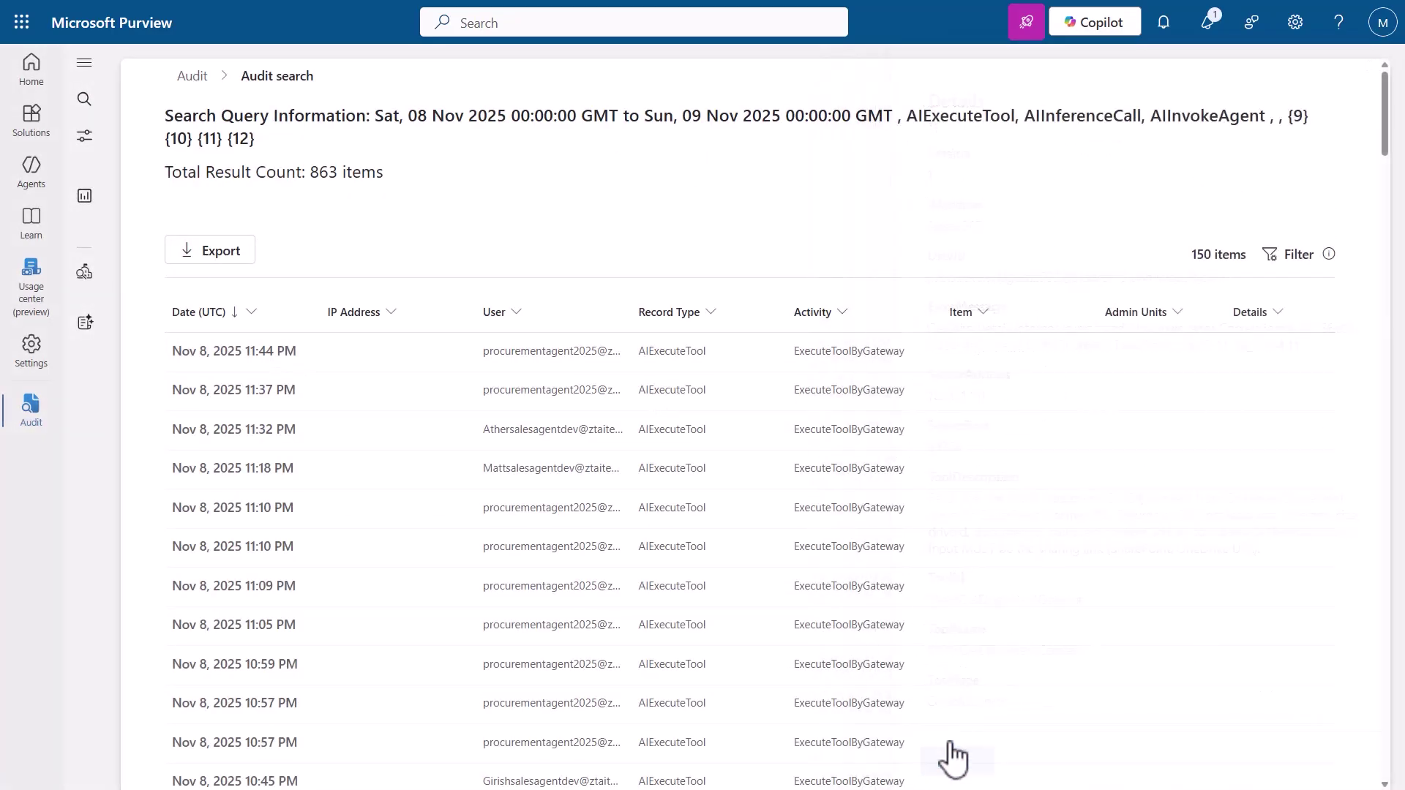
# Return to the main Audit search page via the Audit breadcrumb
pyautogui.click(194, 77)
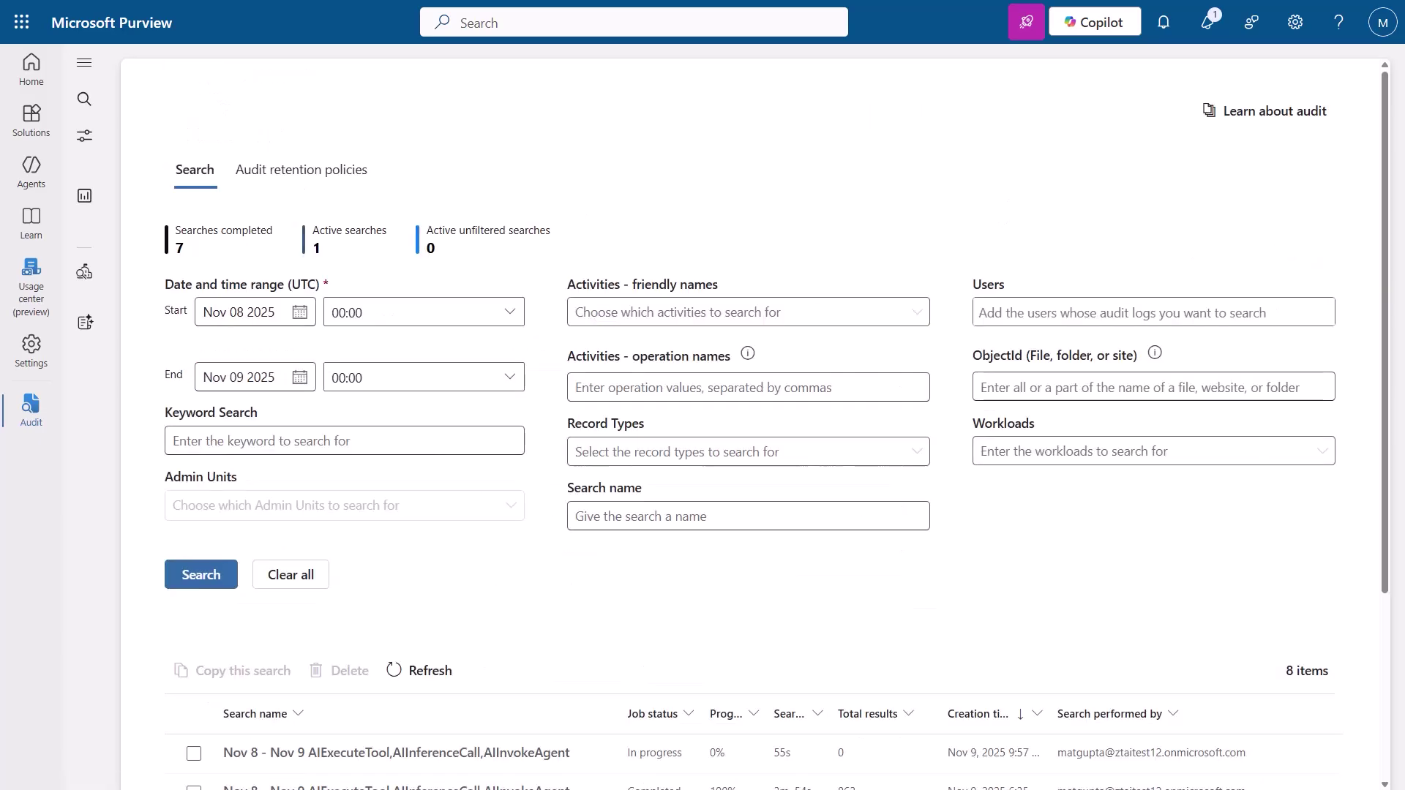